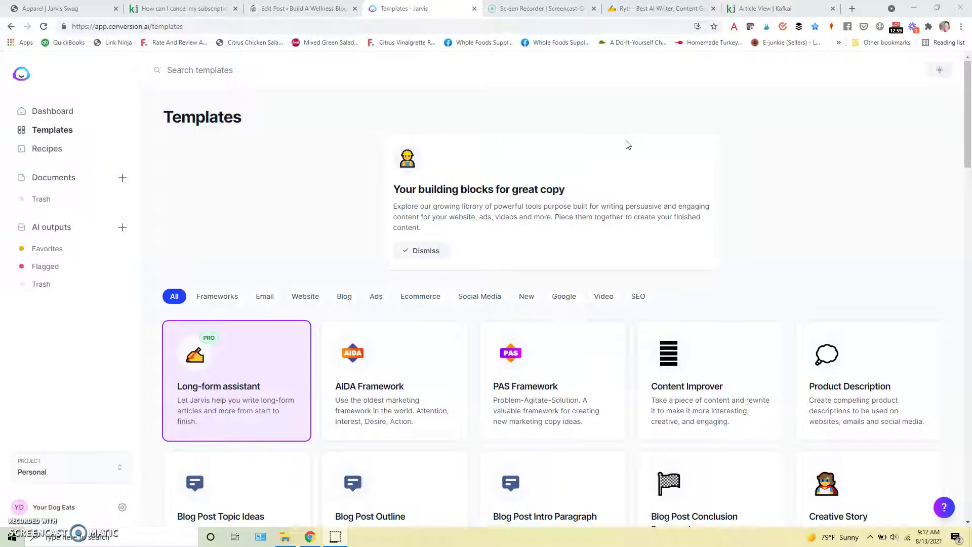
Start a new Long-form assistant document using the guided Blog post workflow
{"action": "left_click_drag", "start_coordinate": [968, 165], "coordinate": [968, 461]}
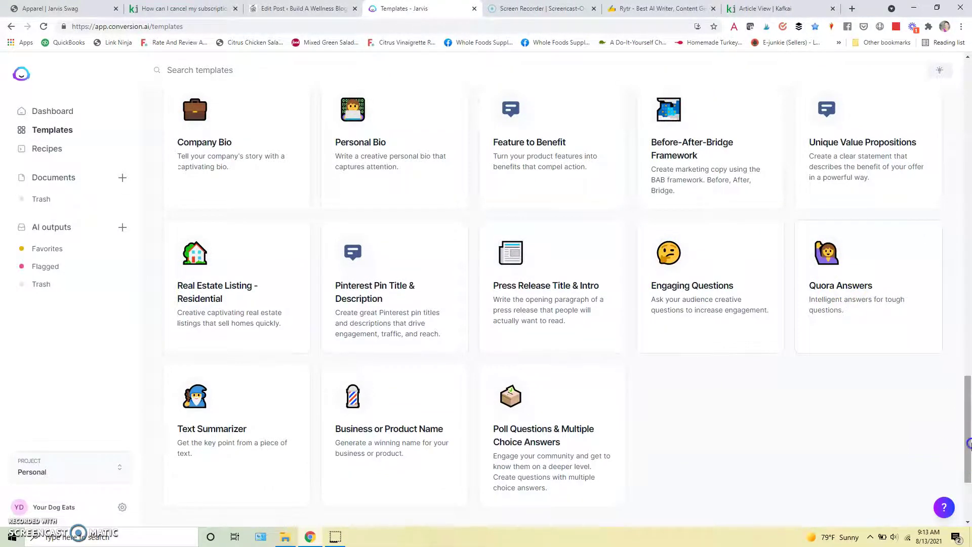
{"action": "left_click_drag", "start_coordinate": [968, 443], "coordinate": [968, 107]}
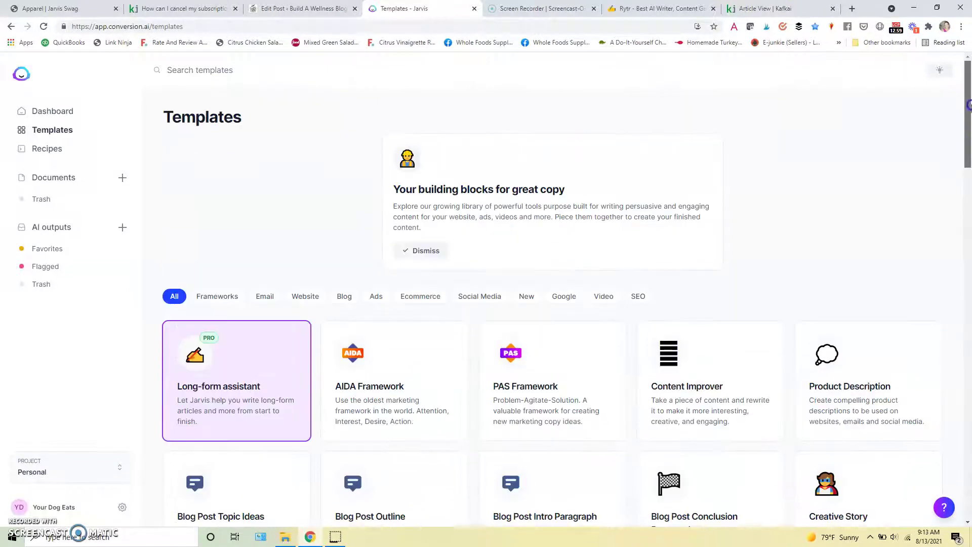
{"action": "left_click", "coordinate": [254, 372]}
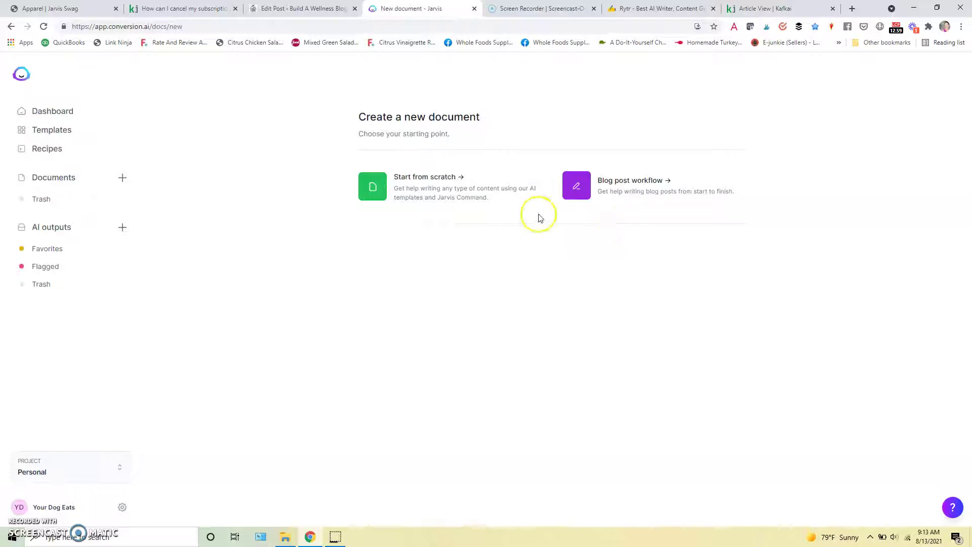
{"action": "left_click", "coordinate": [491, 204]}
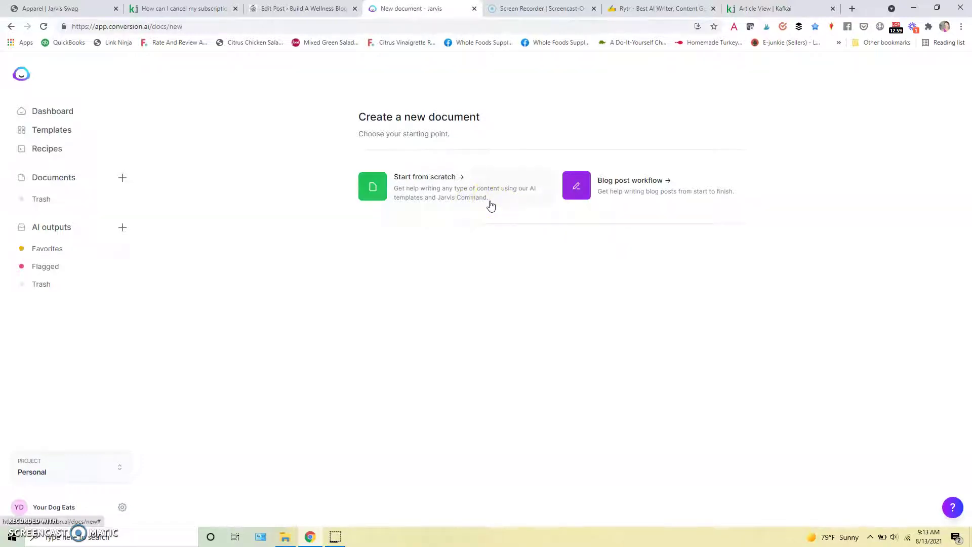
{"action": "left_click", "coordinate": [641, 186]}
{"action": "left_click", "coordinate": [530, 267]}
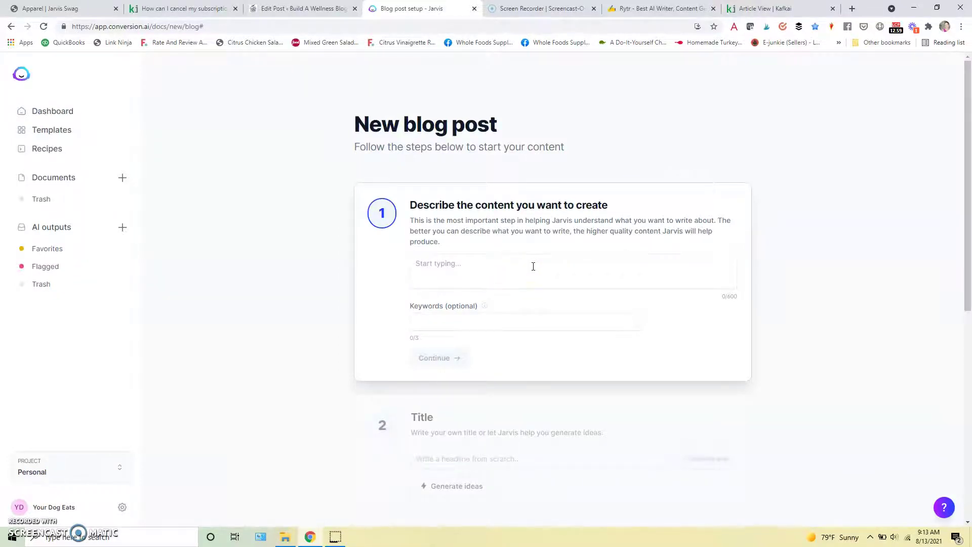
Describe the post as 'Write a blog post about tips for beginner runners.' with keyword 'tips for beginner runners'
{"action": "left_click", "coordinate": [543, 272]}
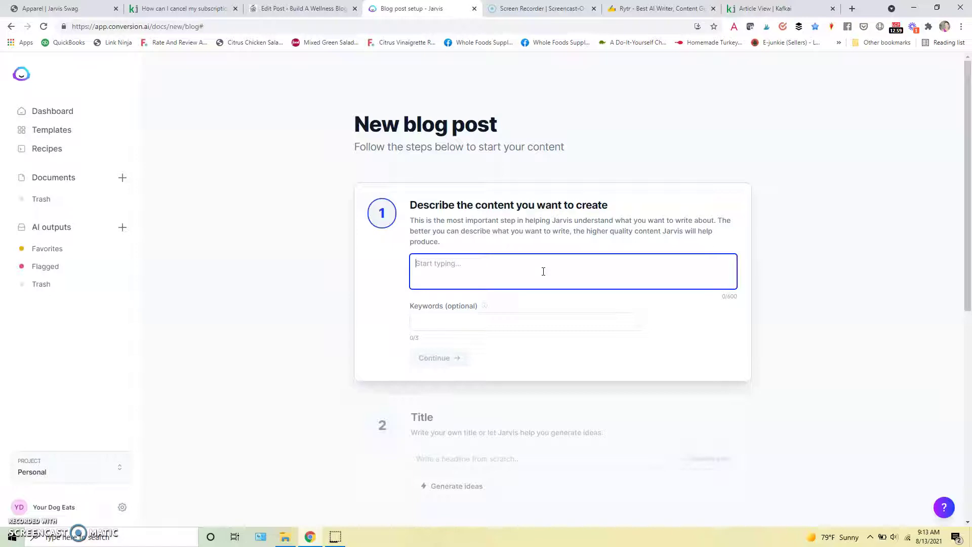
{"action": "type", "text": "Wil"}
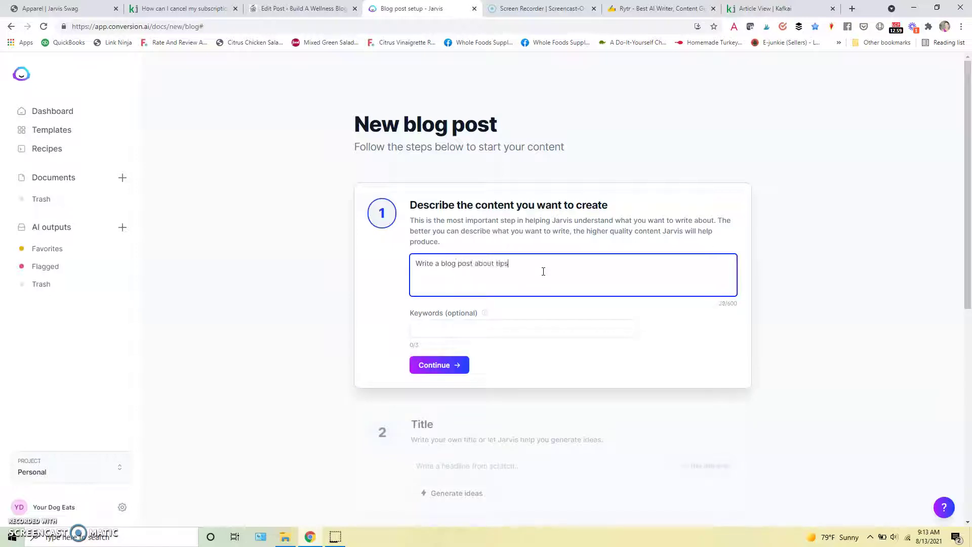
{"action": "type", "text": "eginner runners."}
{"action": "left_click", "coordinate": [556, 324]}
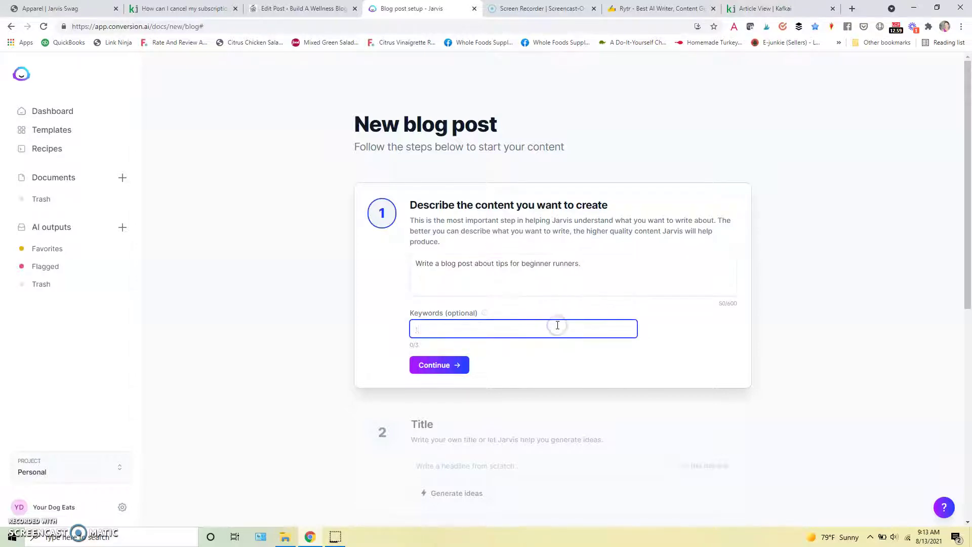
{"action": "type", "text": "tips for beginner runners"}
{"action": "left_click", "coordinate": [882, 231]}
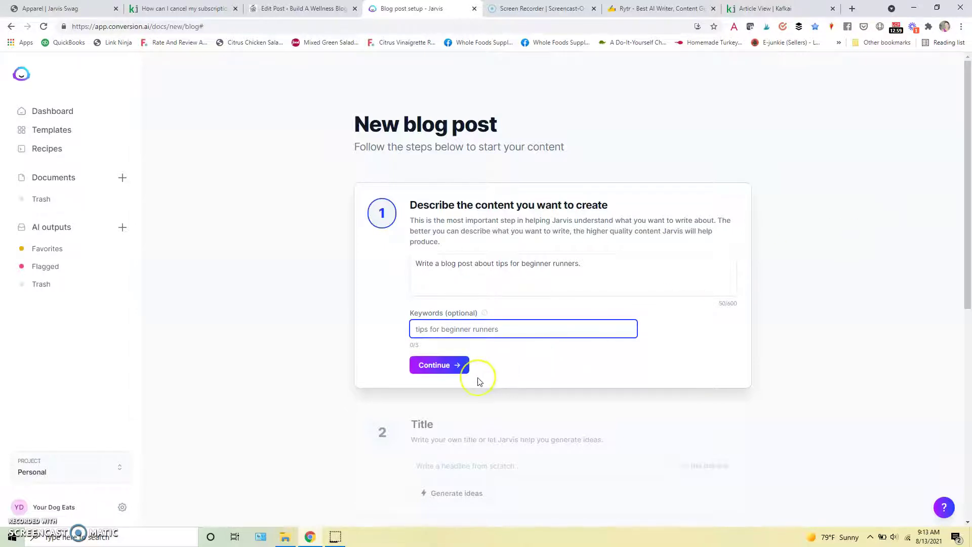
{"action": "left_click", "coordinate": [447, 369]}
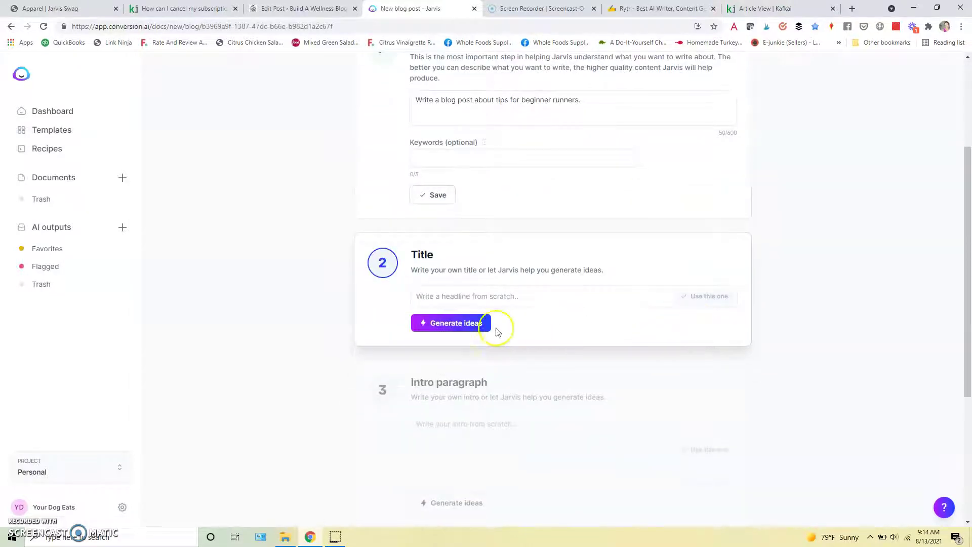
Title the post '10 Key Tips for Beginner Runners' as a custom headline after browsing title ideas
{"action": "left_click", "coordinate": [466, 330]}
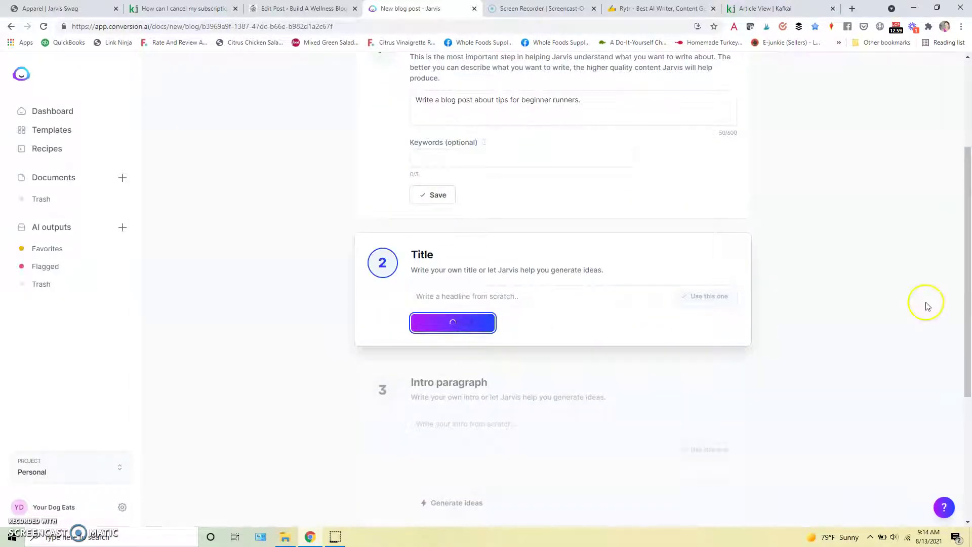
{"action": "left_click_drag", "start_coordinate": [967, 223], "coordinate": [969, 259]}
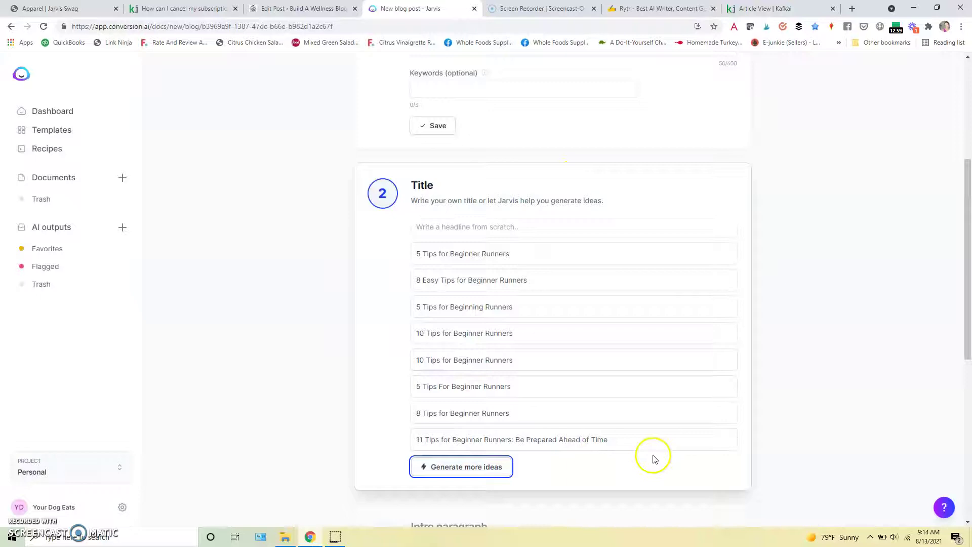
{"action": "left_click", "coordinate": [458, 462]}
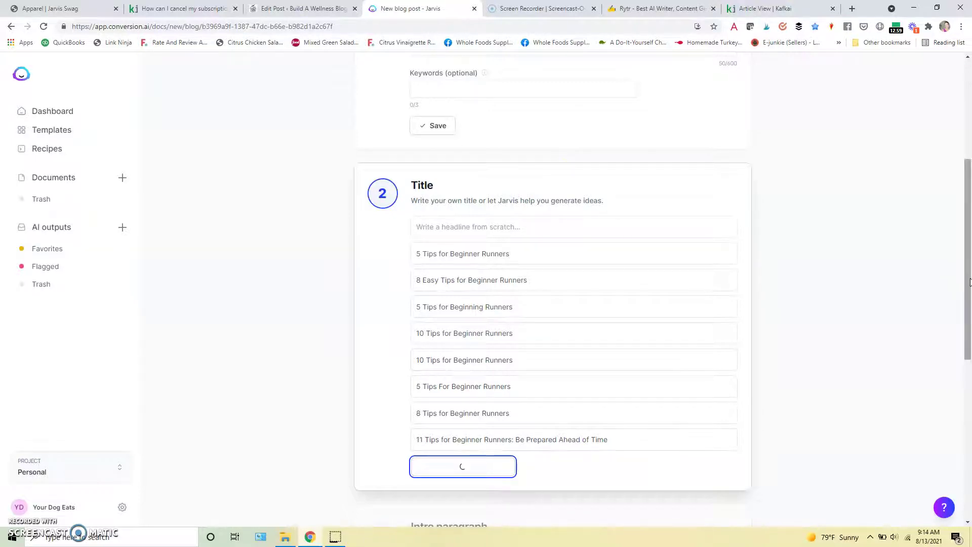
{"action": "scroll", "coordinate": [970, 282], "scroll_direction": "down", "scroll_amount": 3}
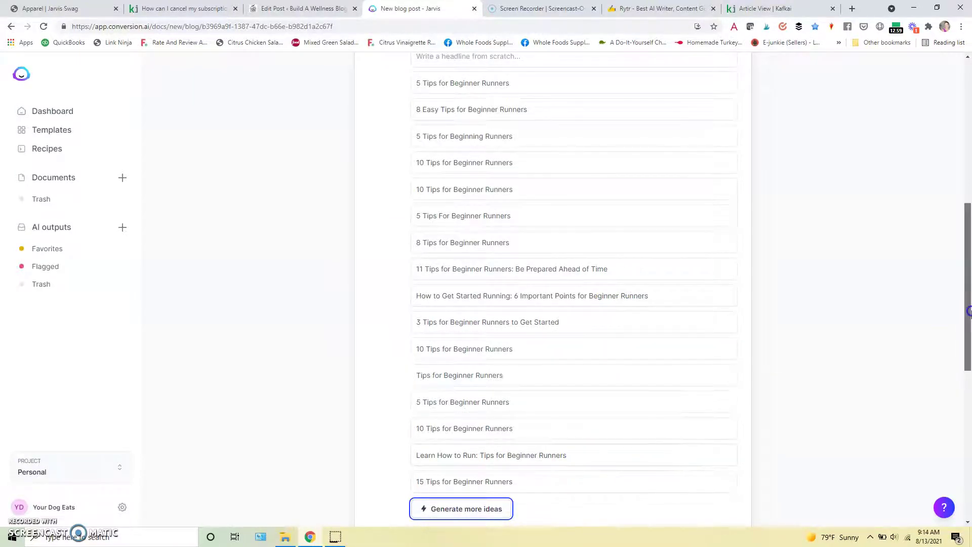
{"action": "left_click_drag", "start_coordinate": [968, 303], "coordinate": [970, 264]}
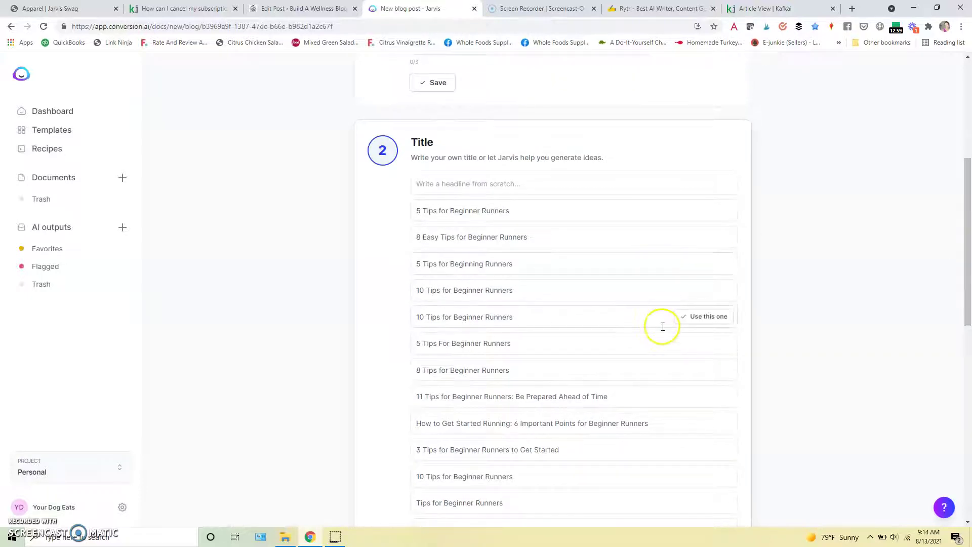
{"action": "left_click", "coordinate": [549, 184]}
{"action": "type", "text": "10 Key Tips for Begi"}
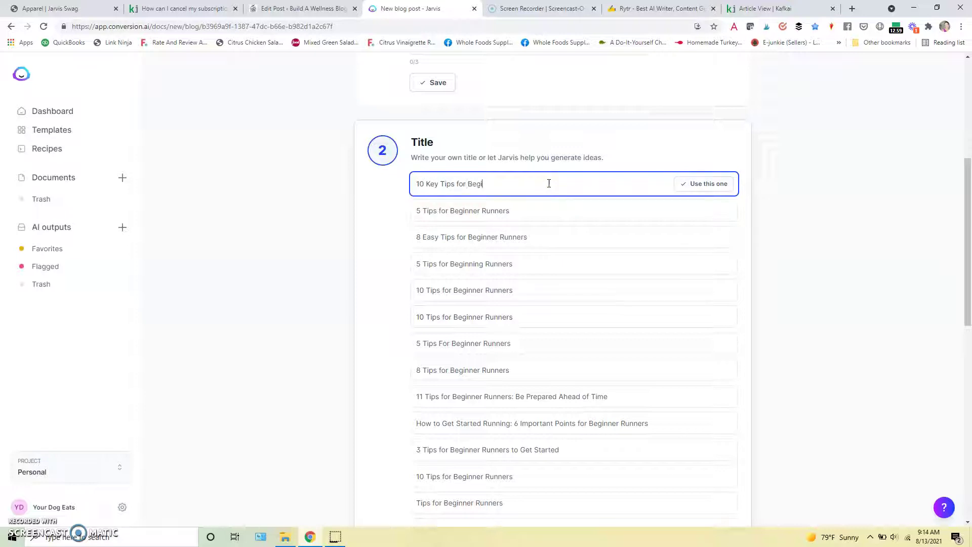
{"action": "left_click", "coordinate": [695, 184]}
Use the third generated intro paragraph and open the draft in the document editor
{"action": "left_click", "coordinate": [436, 352]}
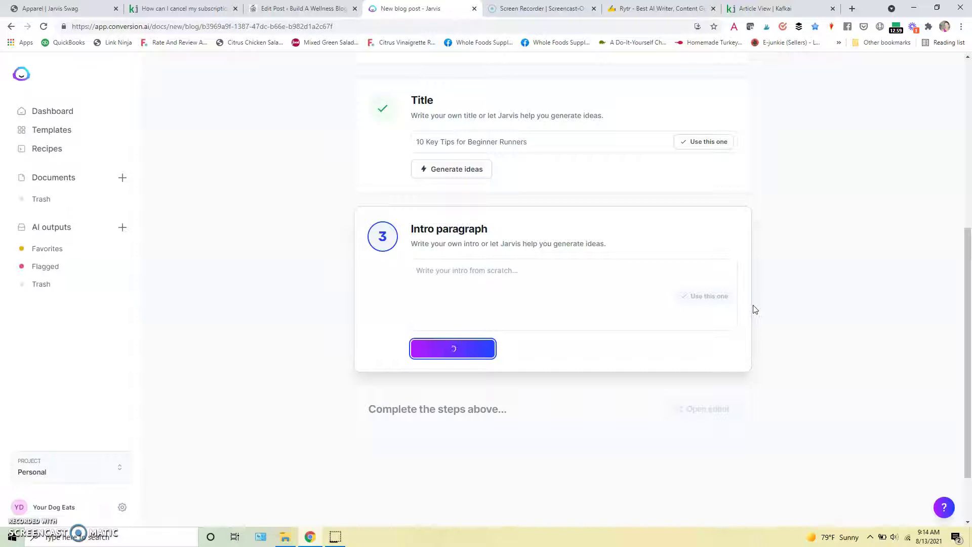
{"action": "left_click_drag", "start_coordinate": [964, 277], "coordinate": [968, 315]}
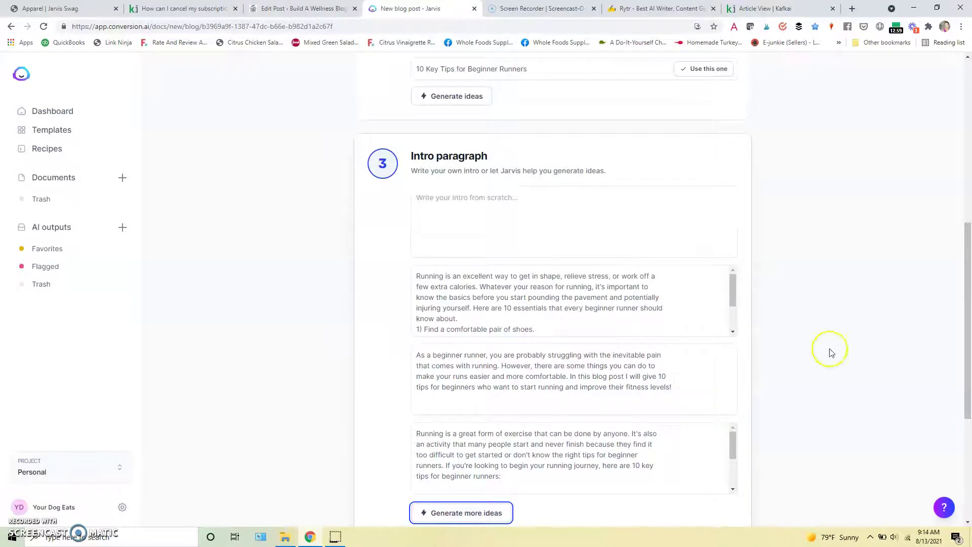
{"action": "left_click_drag", "start_coordinate": [965, 289], "coordinate": [965, 322]}
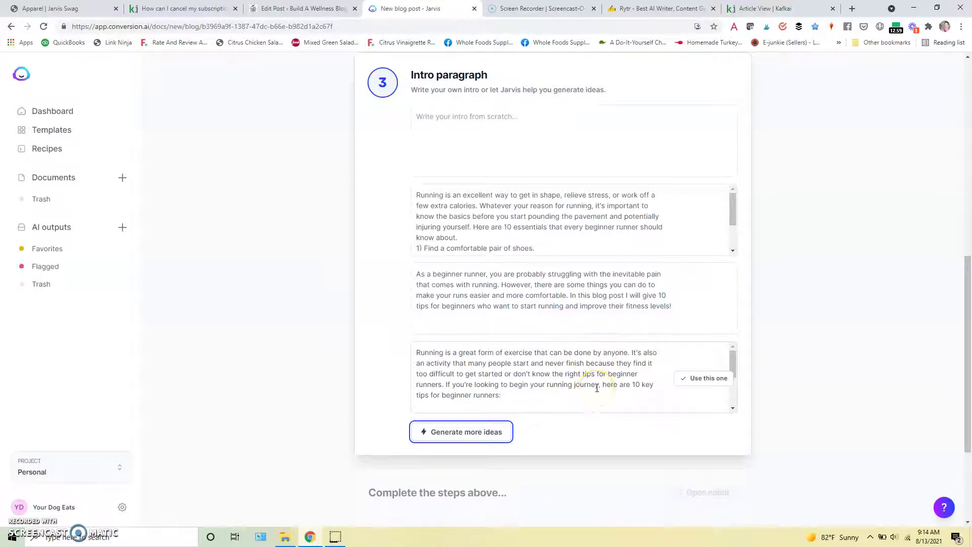
{"action": "left_click", "coordinate": [707, 377]}
{"action": "left_click", "coordinate": [702, 334]}
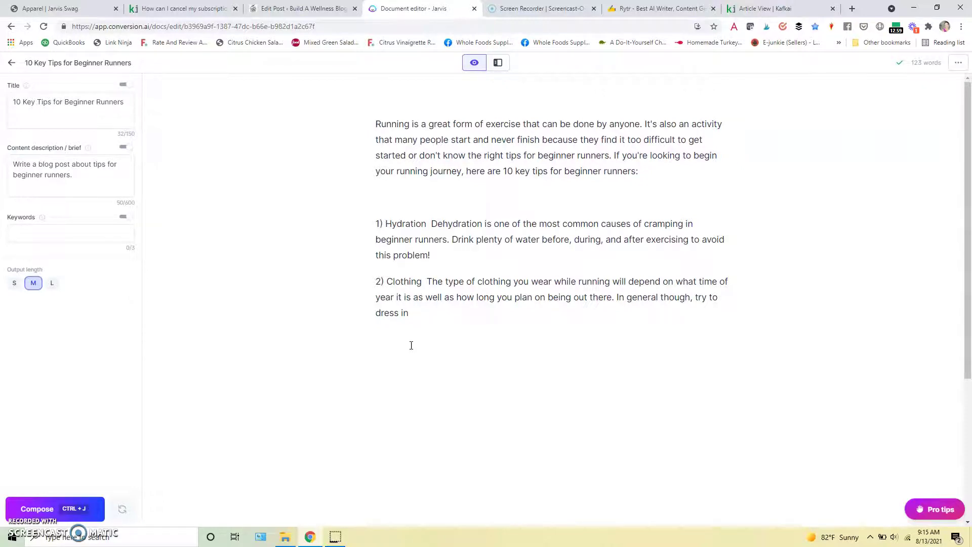
Replace the Hydration and Clothing paragraphs with an AI command writing 10 tips for beginner runners
{"action": "left_click_drag", "start_coordinate": [424, 312], "coordinate": [375, 223]}
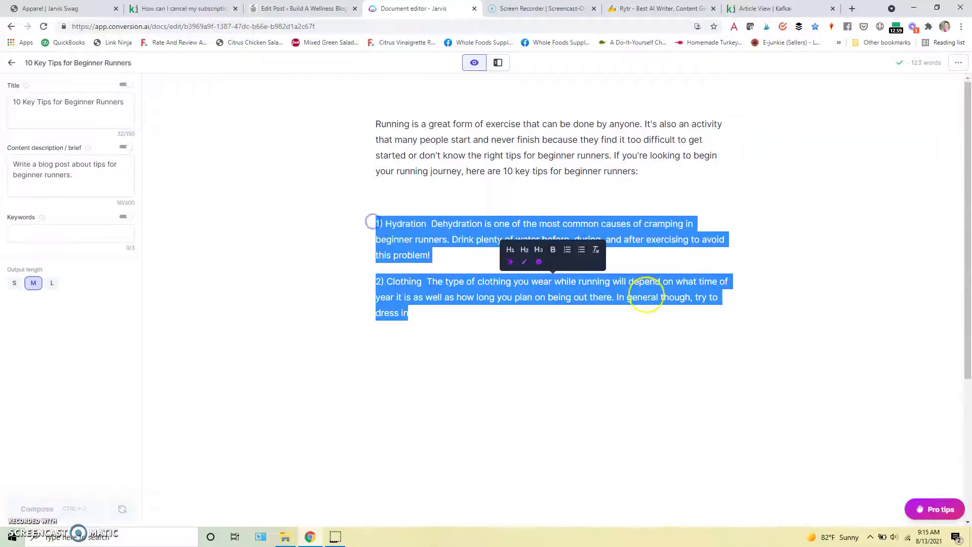
{"action": "key", "text": "BackSpace"}
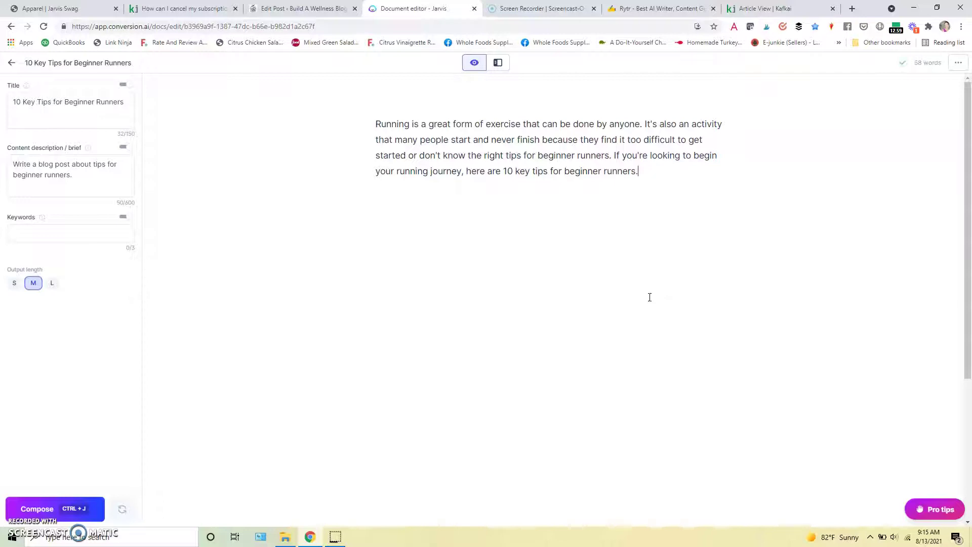
{"action": "left_click", "coordinate": [650, 290]}
{"action": "left_click", "coordinate": [666, 348]}
{"action": "type", "text": "beginner runners."}
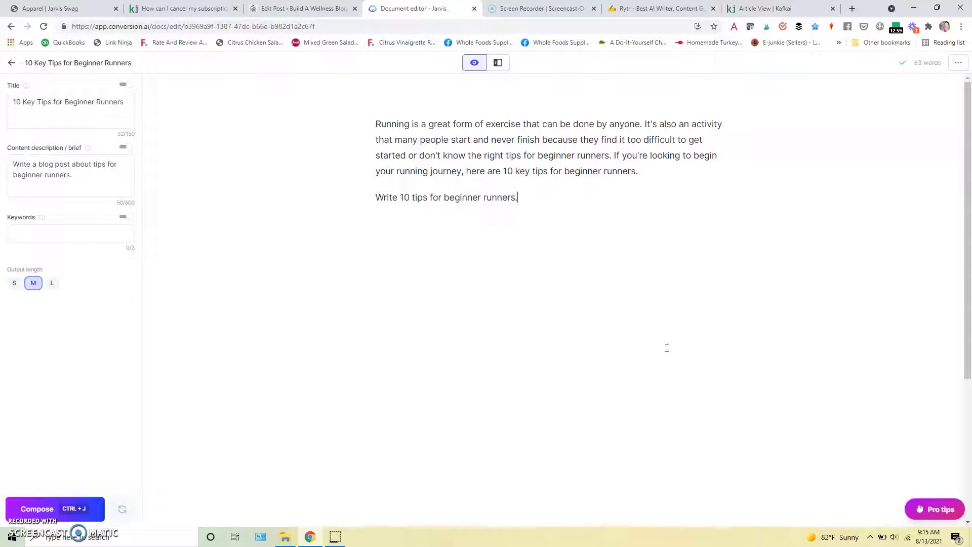
{"action": "key", "text": "ctrl+Return"}
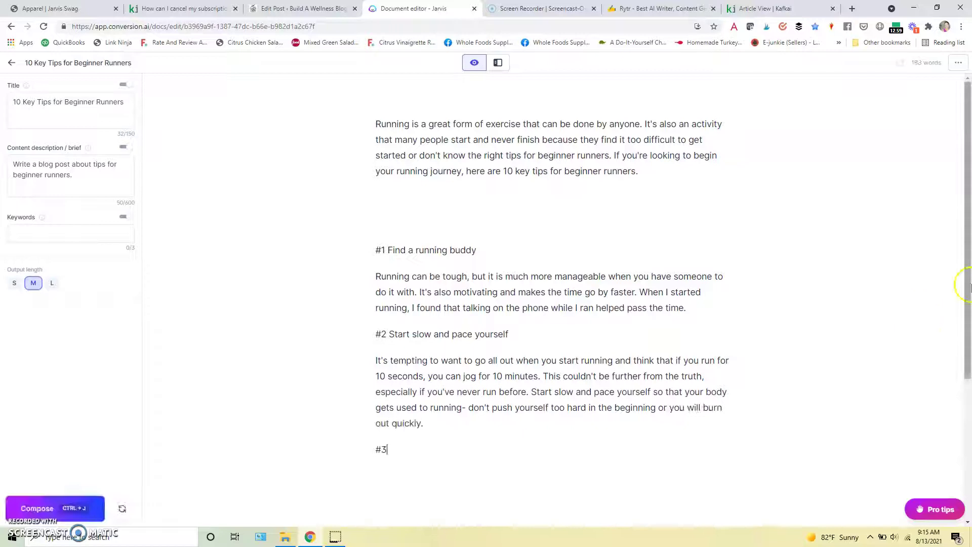
Compose tip #3 Dress for success at output length L and delete the trailing 'You will need:' list
{"action": "left_click", "coordinate": [61, 502]}
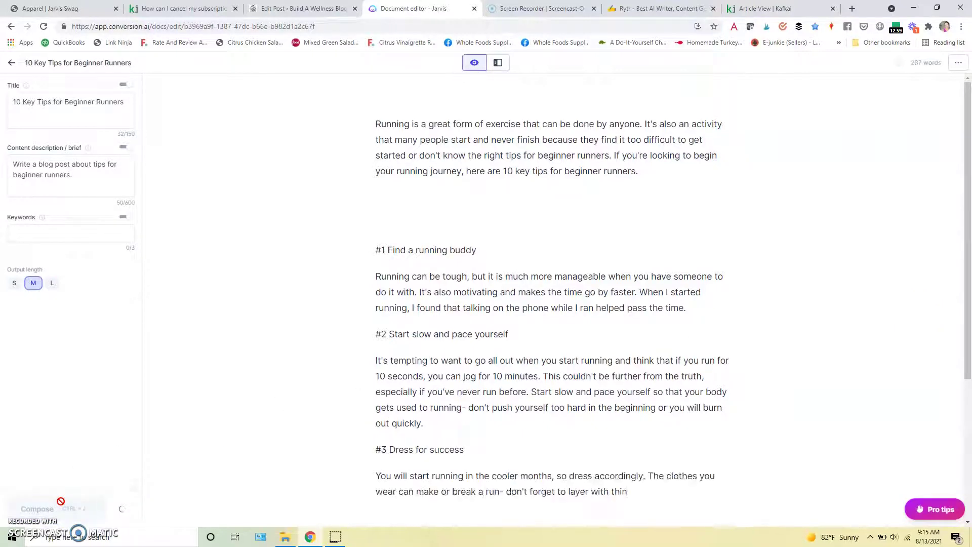
{"action": "left_click_drag", "start_coordinate": [966, 247], "coordinate": [968, 348]}
{"action": "left_click", "coordinate": [52, 283]}
{"action": "left_click", "coordinate": [81, 506]}
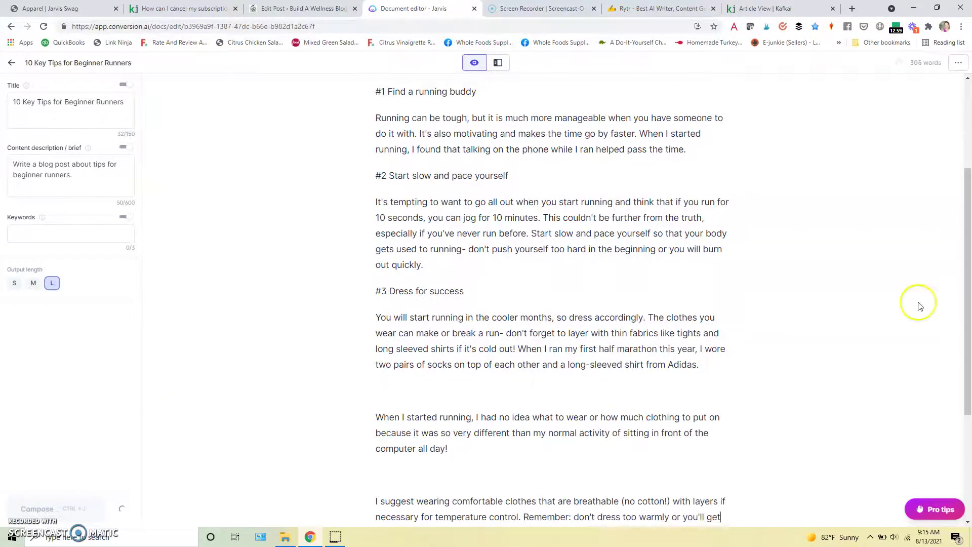
{"action": "left_click_drag", "start_coordinate": [969, 304], "coordinate": [968, 430]}
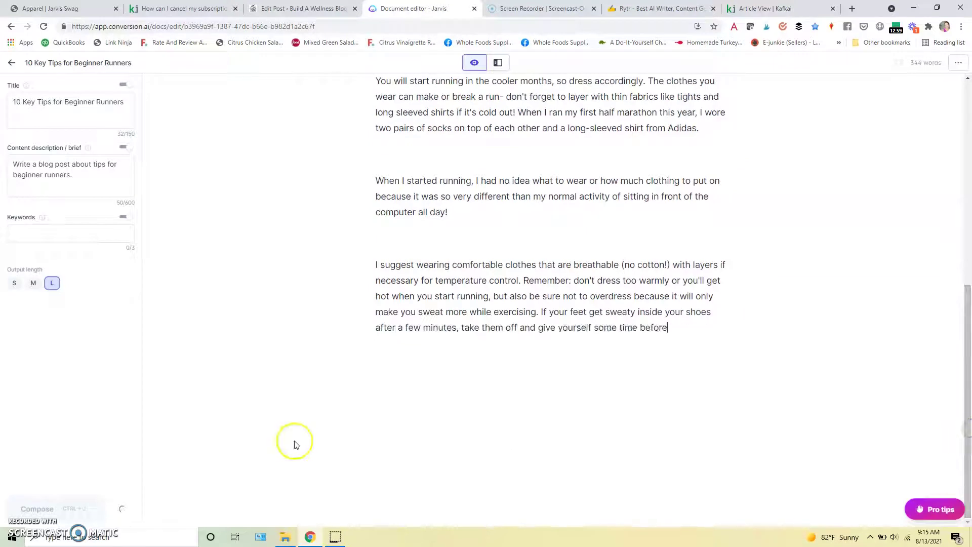
{"action": "left_click", "coordinate": [66, 509]}
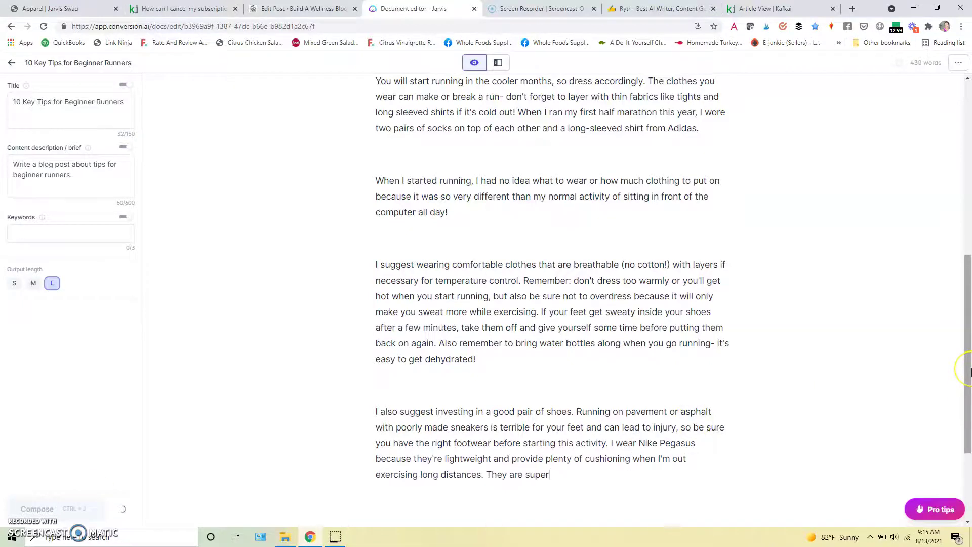
{"action": "left_click_drag", "start_coordinate": [967, 372], "coordinate": [968, 484]}
{"action": "left_click_drag", "start_coordinate": [734, 327], "coordinate": [382, 221]}
{"action": "key", "text": "BackSpace"}
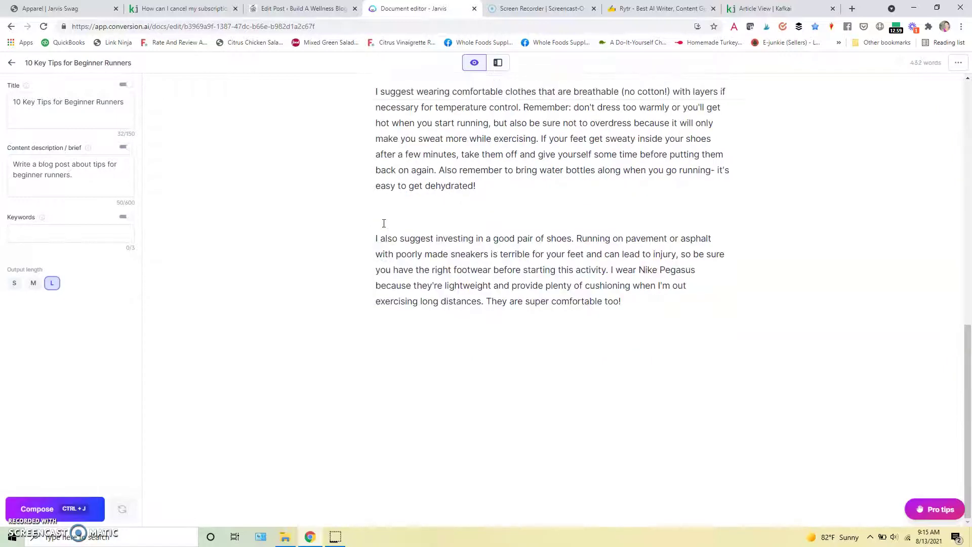
Remove blank lines and make tips #1, #2 and #3 H2 headings
{"action": "left_click", "coordinate": [968, 324]}
{"action": "left_click_drag", "start_coordinate": [968, 324], "coordinate": [965, 272]}
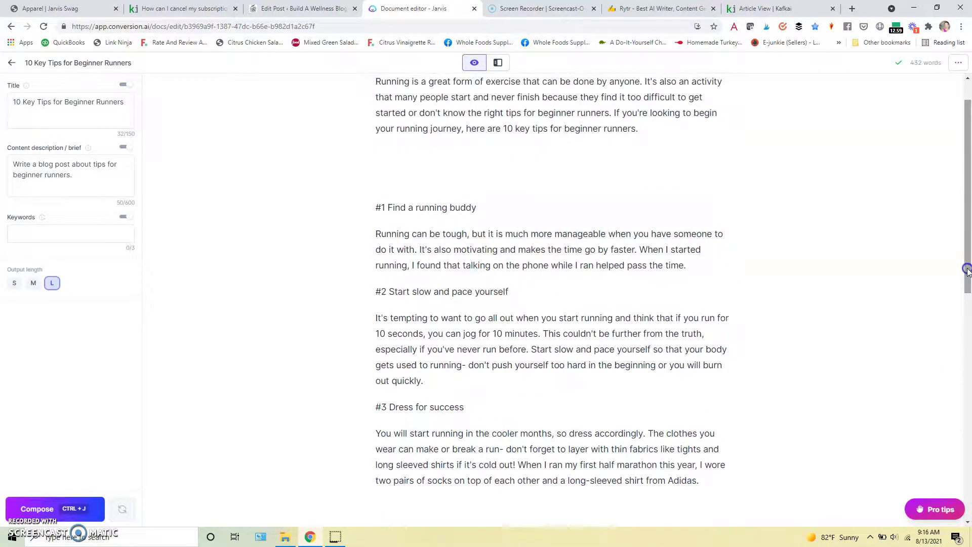
{"action": "left_click", "coordinate": [415, 196]}
{"action": "key", "text": "BackSpace"}
{"action": "key", "text": "BackSpace"}
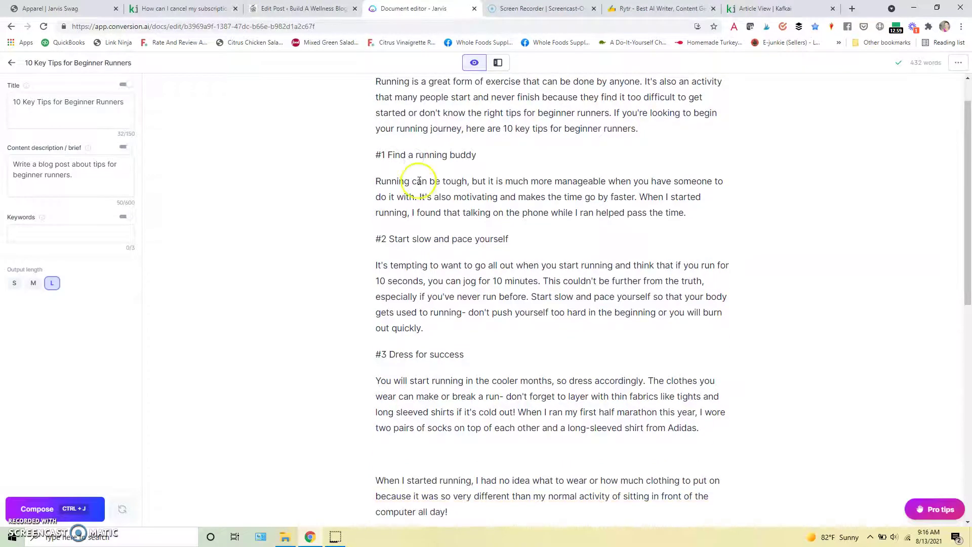
{"action": "triple_click", "coordinate": [412, 153]}
{"action": "left_click", "coordinate": [399, 128]}
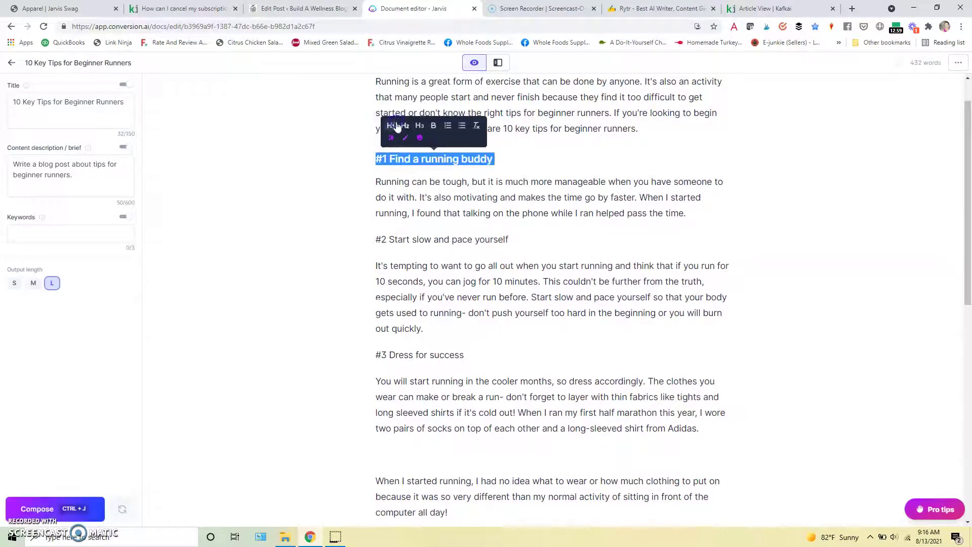
{"action": "triple_click", "coordinate": [434, 239]}
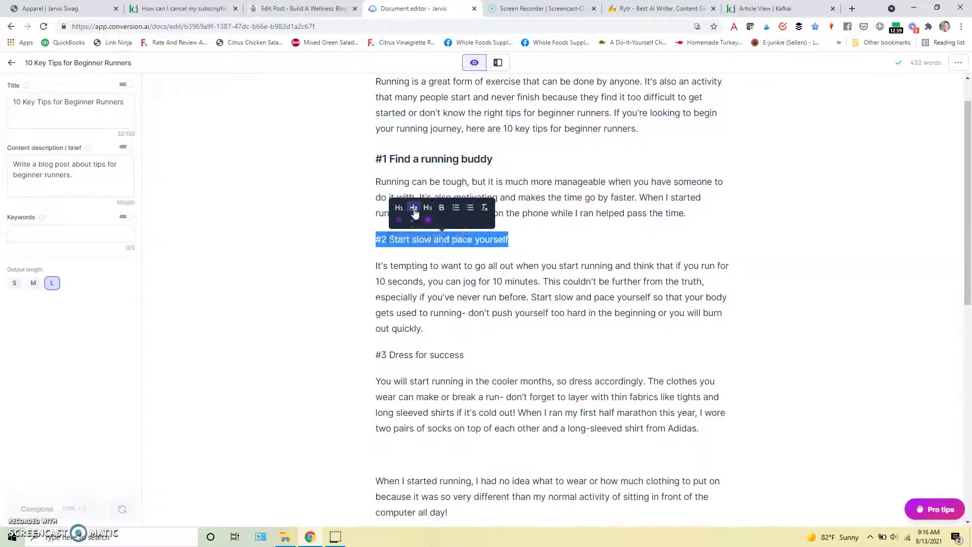
{"action": "triple_click", "coordinate": [427, 356]}
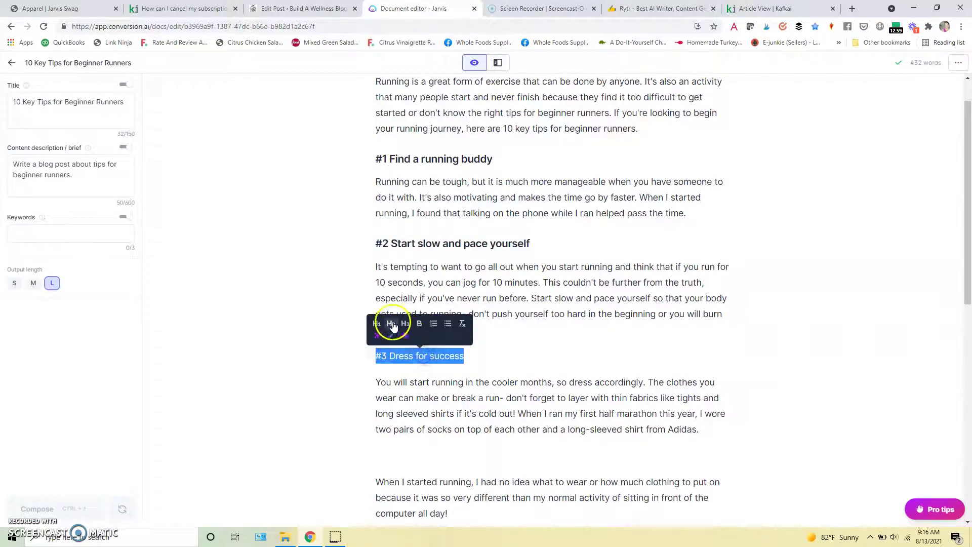
{"action": "left_click", "coordinate": [391, 325]}
{"action": "left_click", "coordinate": [438, 442]}
{"action": "key", "text": "BackSpace"}
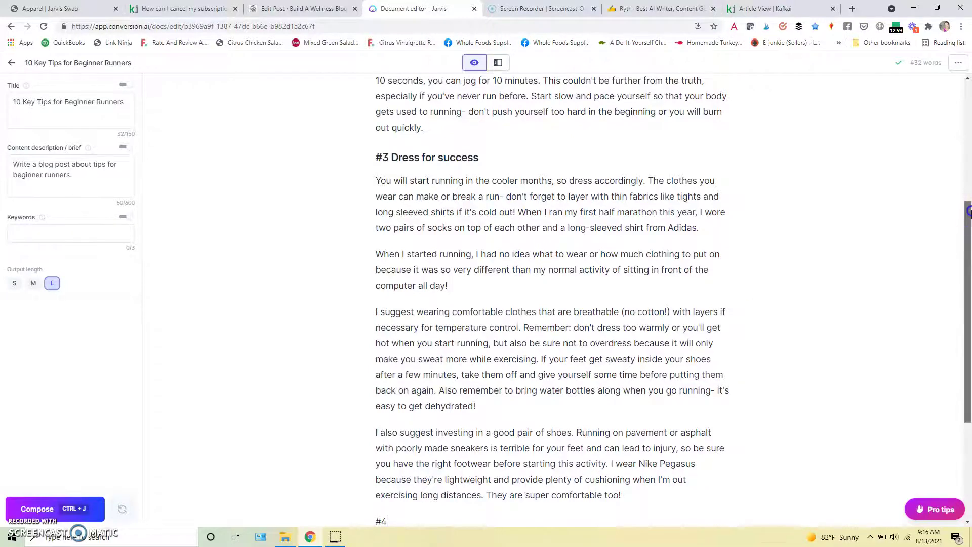
Add AI-written tip #4 Run with a plan as a heading, deleting its unwanted last paragraph
{"action": "scroll", "coordinate": [439, 443], "scroll_direction": "down", "scroll_amount": 4}
{"action": "left_click", "coordinate": [522, 316]}
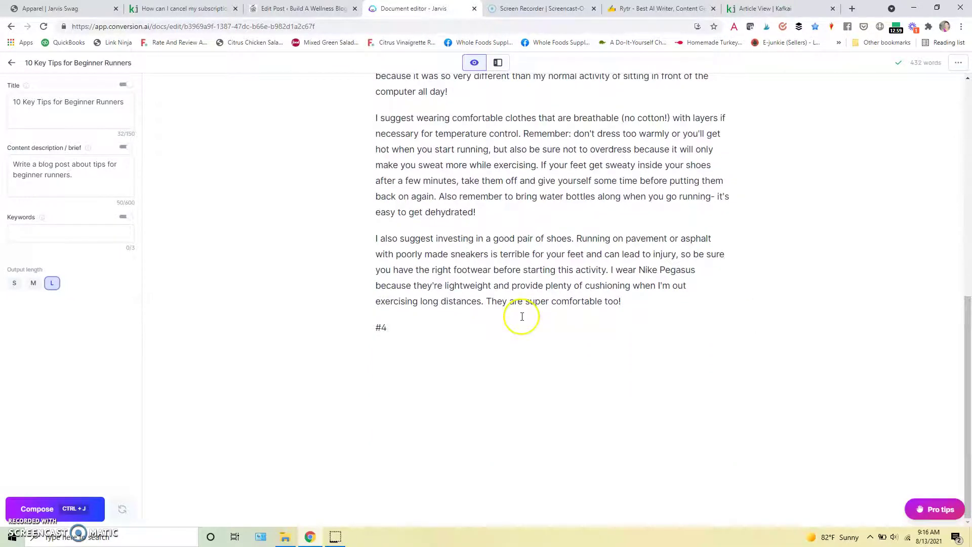
{"action": "left_click", "coordinate": [88, 502]}
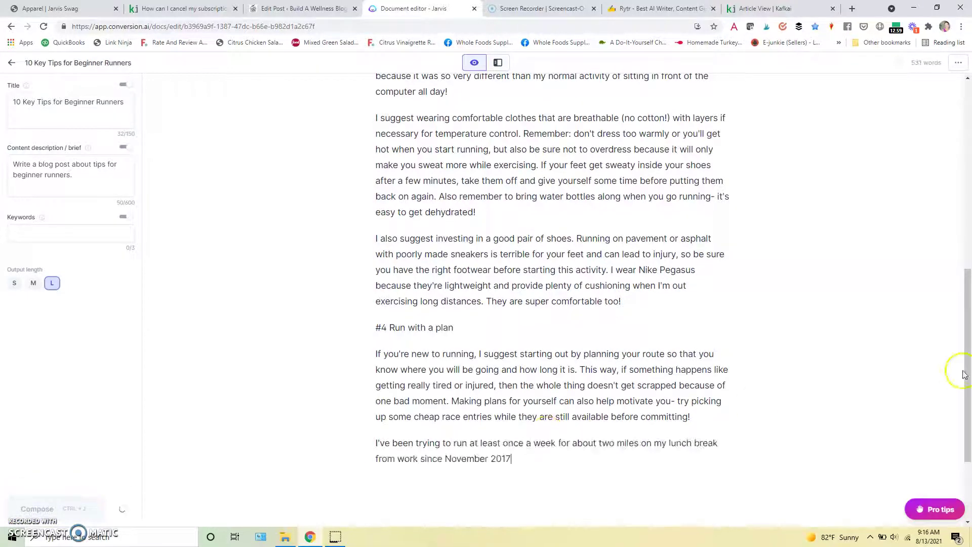
{"action": "scroll", "coordinate": [969, 395], "scroll_direction": "down", "scroll_amount": 2}
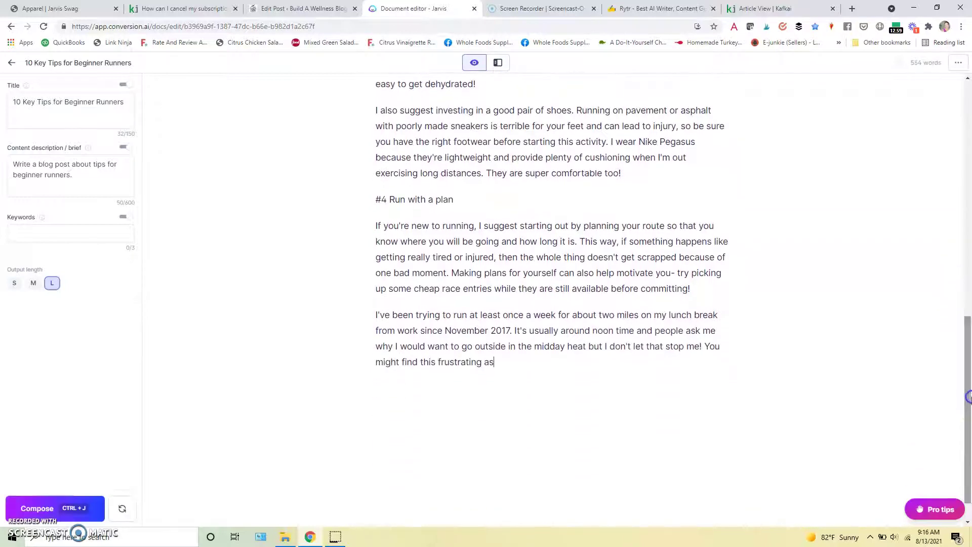
{"action": "triple_click", "coordinate": [424, 198]}
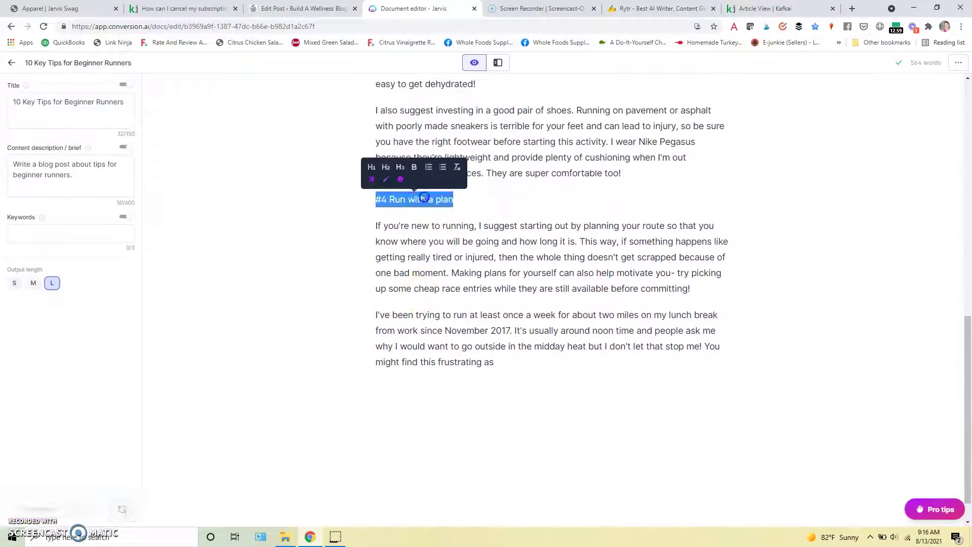
{"action": "left_click", "coordinate": [386, 167]}
{"action": "left_click_drag", "start_coordinate": [498, 364], "coordinate": [349, 315]}
{"action": "key", "text": "BackSpace"}
Add AI-written tip #5 Stay hydrated, deleting the unfinished 'Remember: never start any' line
{"action": "type", "text": "#5"}
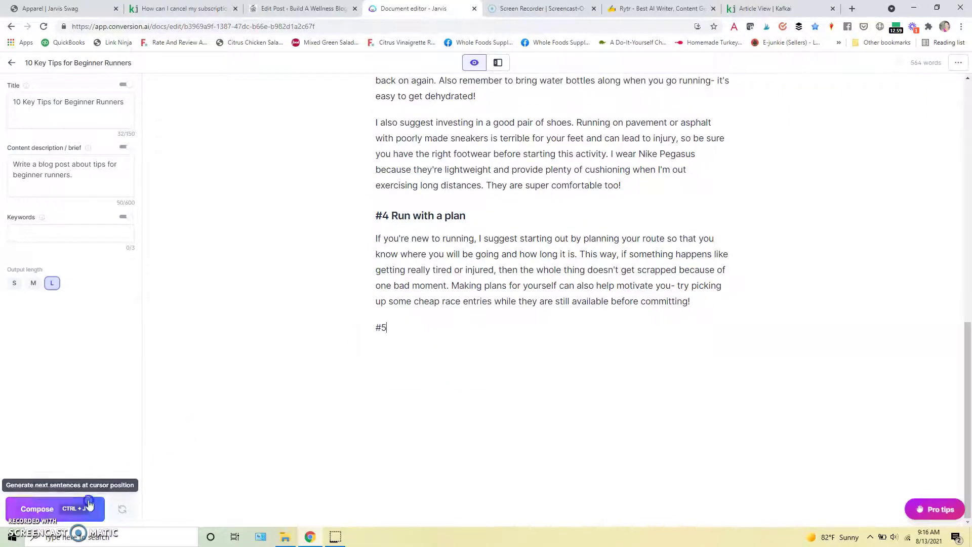
{"action": "left_click", "coordinate": [37, 509]}
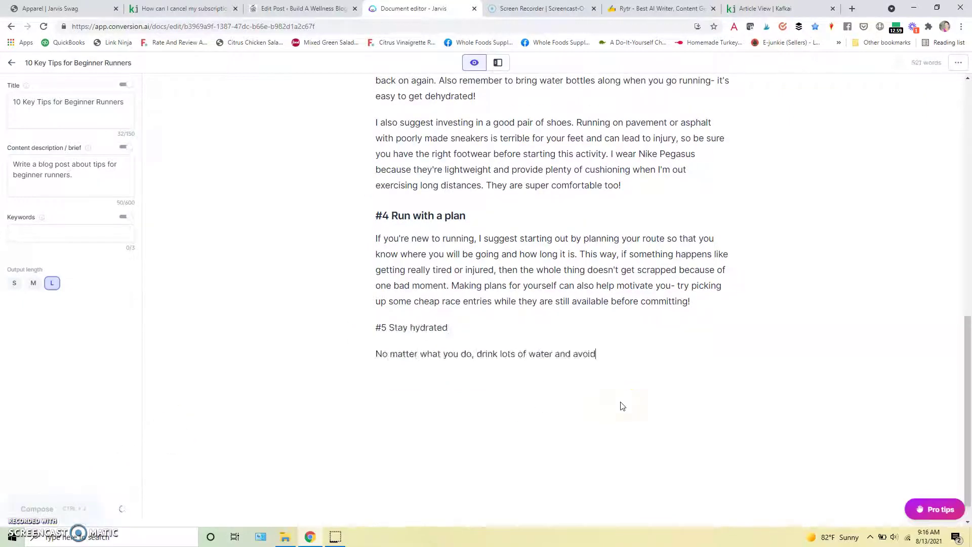
{"action": "left_click", "coordinate": [927, 399]}
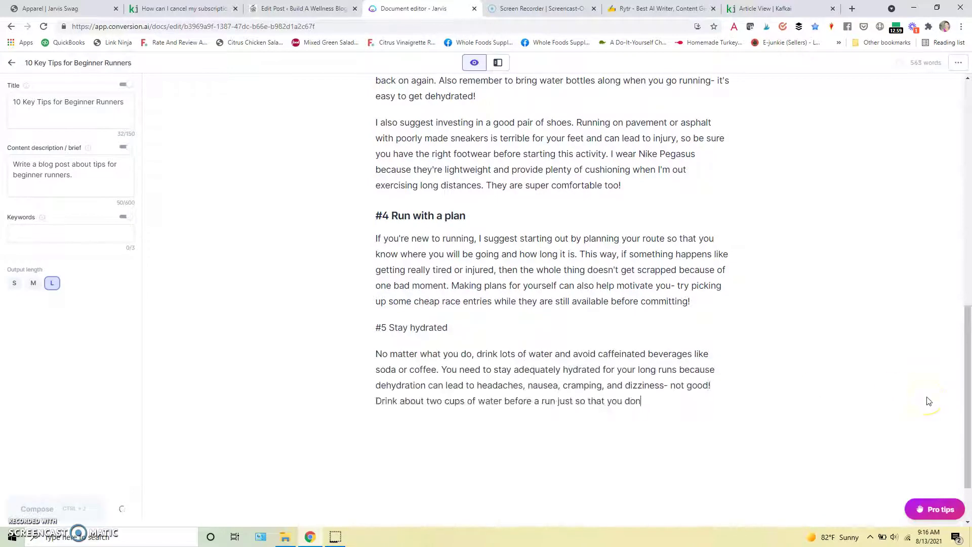
{"action": "left_click", "coordinate": [500, 377]}
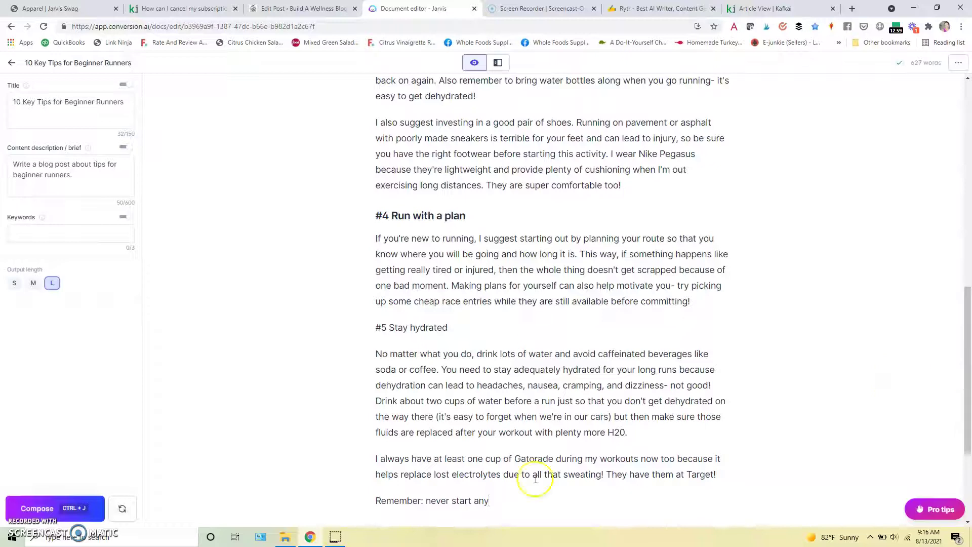
{"action": "left_click_drag", "start_coordinate": [522, 498], "coordinate": [364, 492]}
{"action": "key", "text": "BackSpace"}
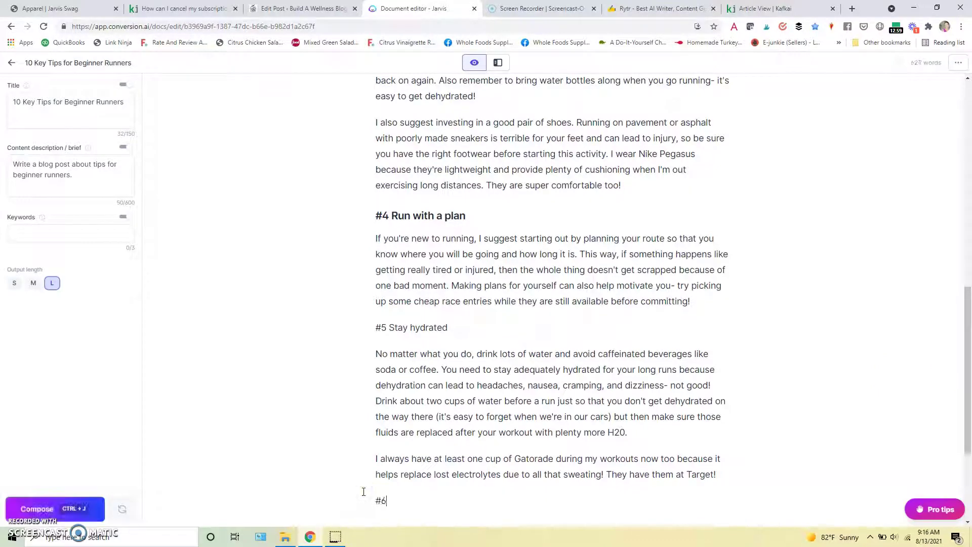
Add AI-written tip #6 Start with walking and review the draft
{"action": "type", "text": "#6"}
{"action": "left_click", "coordinate": [76, 508]}
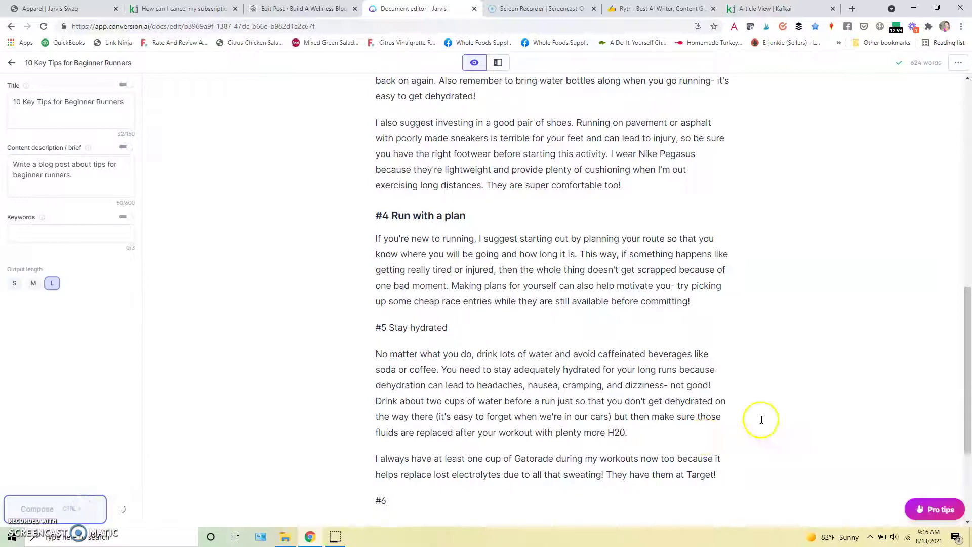
{"action": "left_click_drag", "start_coordinate": [967, 330], "coordinate": [970, 476]}
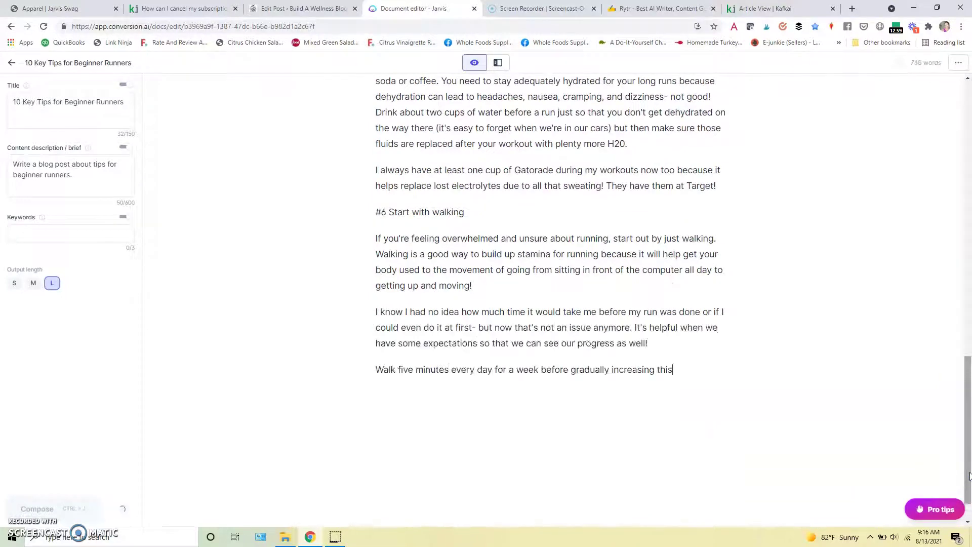
{"action": "left_click_drag", "start_coordinate": [970, 476], "coordinate": [968, 151]}
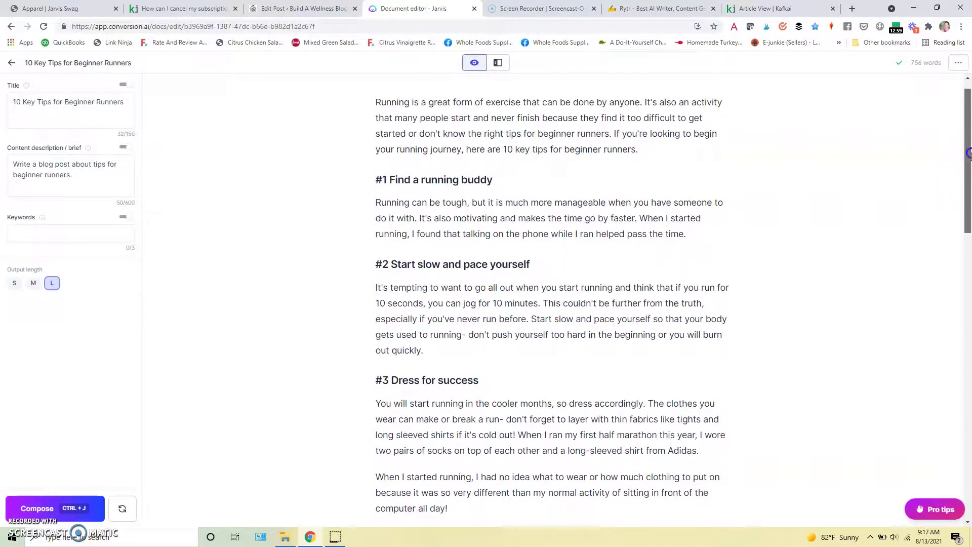
{"action": "left_click_drag", "start_coordinate": [969, 153], "coordinate": [968, 353]}
Make #5 Stay hydrated an H2 heading
{"action": "double_click", "coordinate": [414, 233]}
{"action": "left_click", "coordinate": [414, 233]}
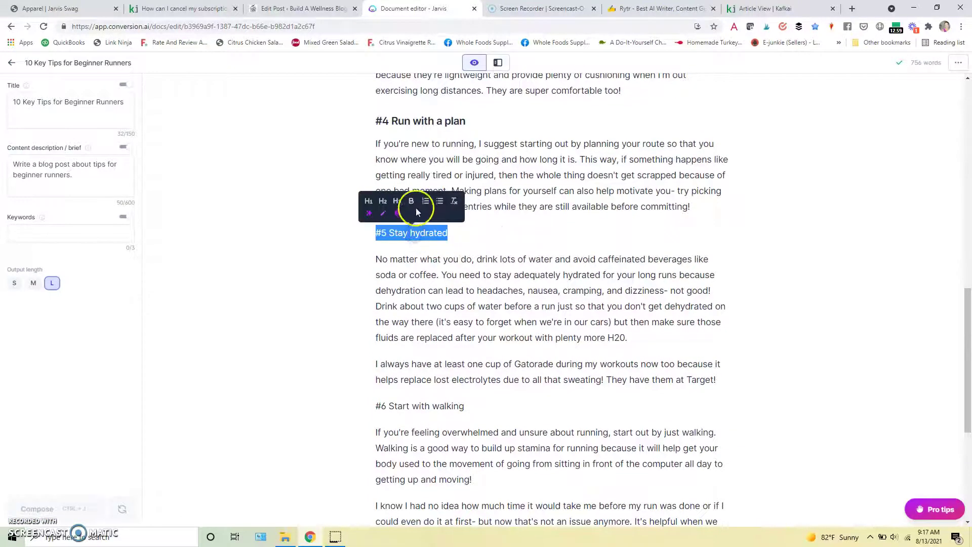
{"action": "left_click", "coordinate": [400, 201]}
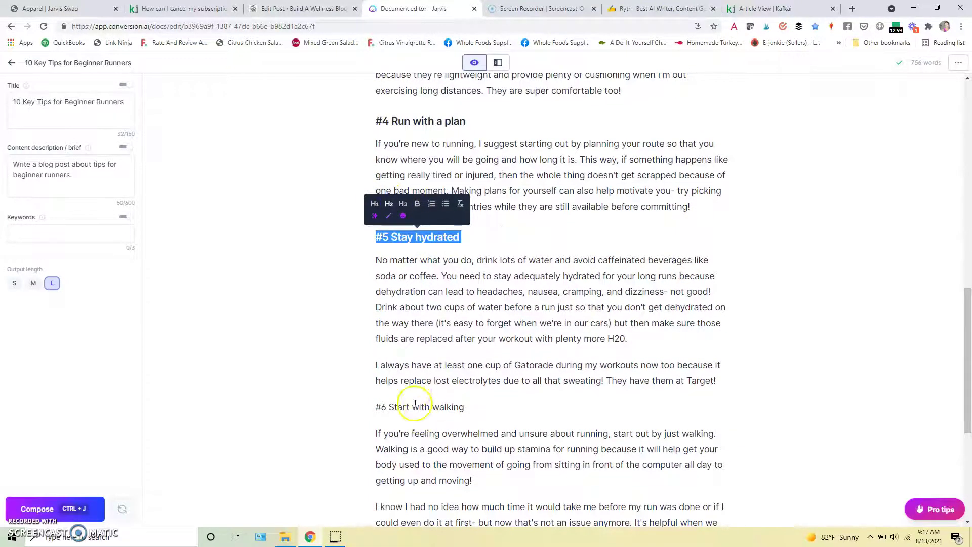
Retitle tip #6 'Use walking breaks as needed' as an H2 heading and delete its old paragraphs
{"action": "left_click_drag", "start_coordinate": [431, 407], "coordinate": [389, 407]}
{"action": "type", "text": "Us"}
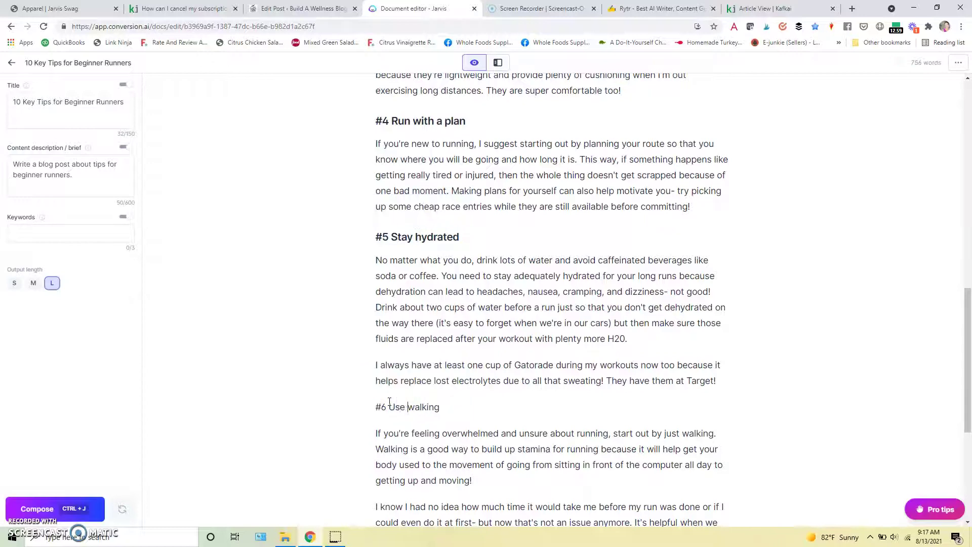
{"action": "type", "text": "e"}
{"action": "left_click", "coordinate": [455, 408]}
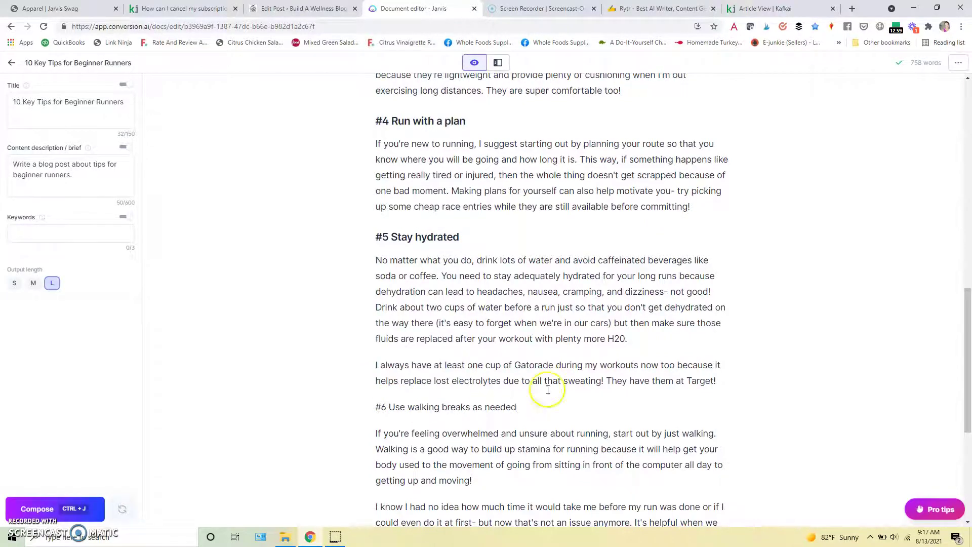
{"action": "scroll", "coordinate": [727, 370], "scroll_direction": "down", "scroll_amount": 5}
{"action": "left_click_drag", "start_coordinate": [499, 342], "coordinate": [342, 160]}
{"action": "key", "text": "BackSpace"}
{"action": "double_click", "coordinate": [485, 304]}
{"action": "triple_click", "coordinate": [485, 304]}
{"action": "left_click", "coordinate": [429, 269]}
{"action": "left_click", "coordinate": [441, 365]}
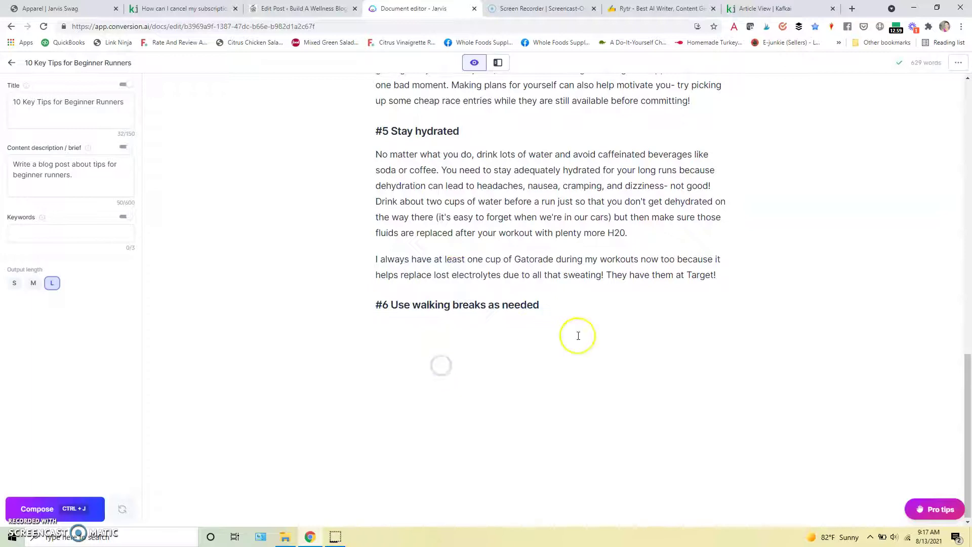
Have the AI write and extend the walking-breaks body text under tip #6
{"action": "left_click", "coordinate": [573, 314]}
{"action": "left_click", "coordinate": [93, 500]}
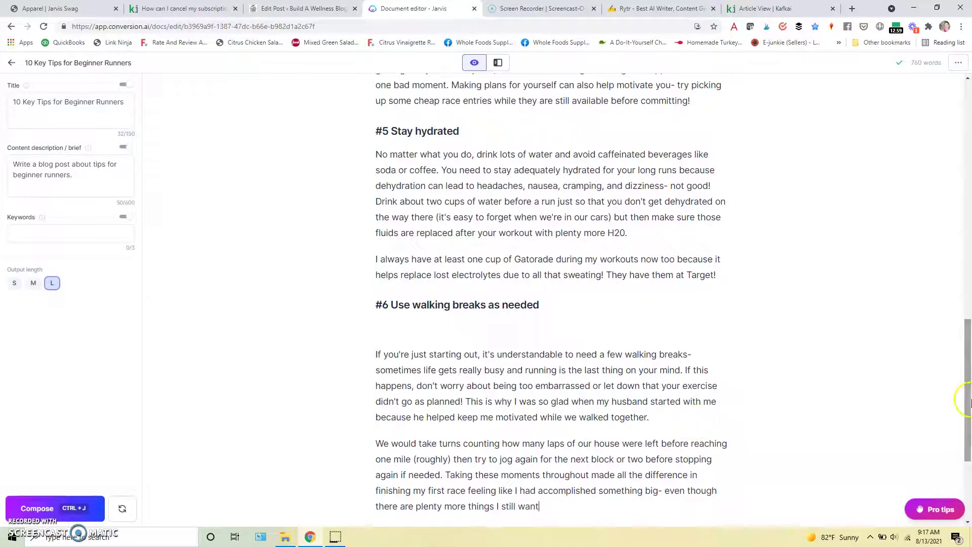
{"action": "scroll", "coordinate": [957, 401], "scroll_direction": "down", "scroll_amount": 2}
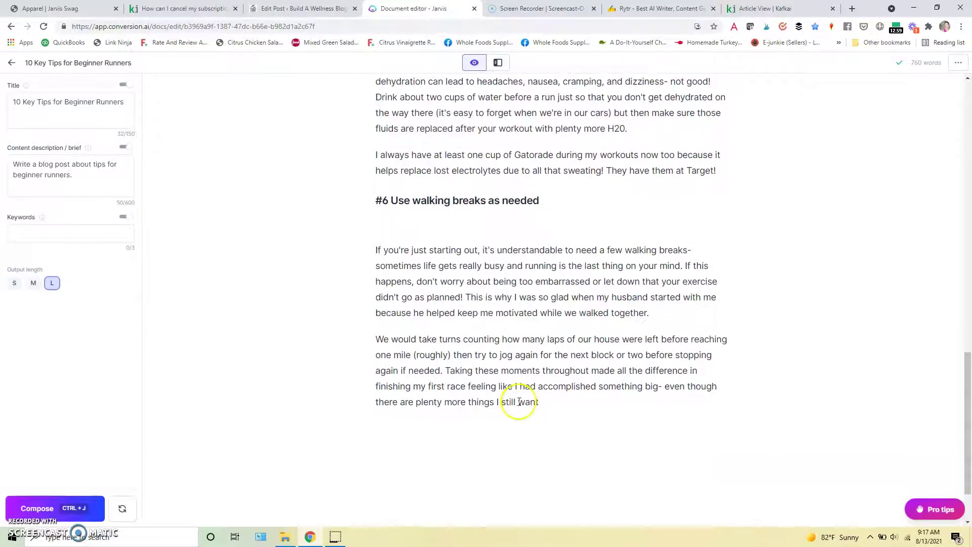
{"action": "left_click", "coordinate": [89, 504]}
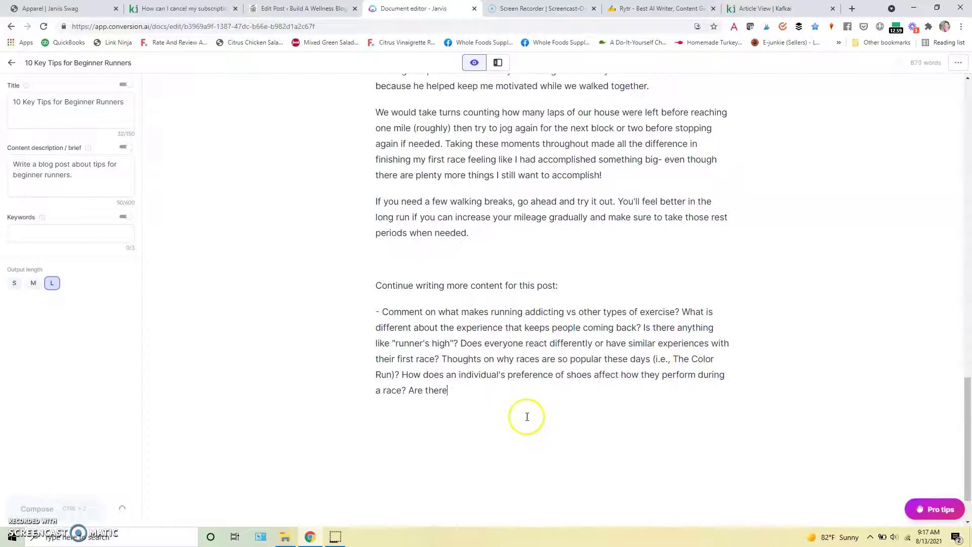
Delete the stray 'Continue writing' prompt and add AI-written tip #7 Watch your form as an H2 heading
{"action": "left_click_drag", "start_coordinate": [624, 393], "coordinate": [382, 278]}
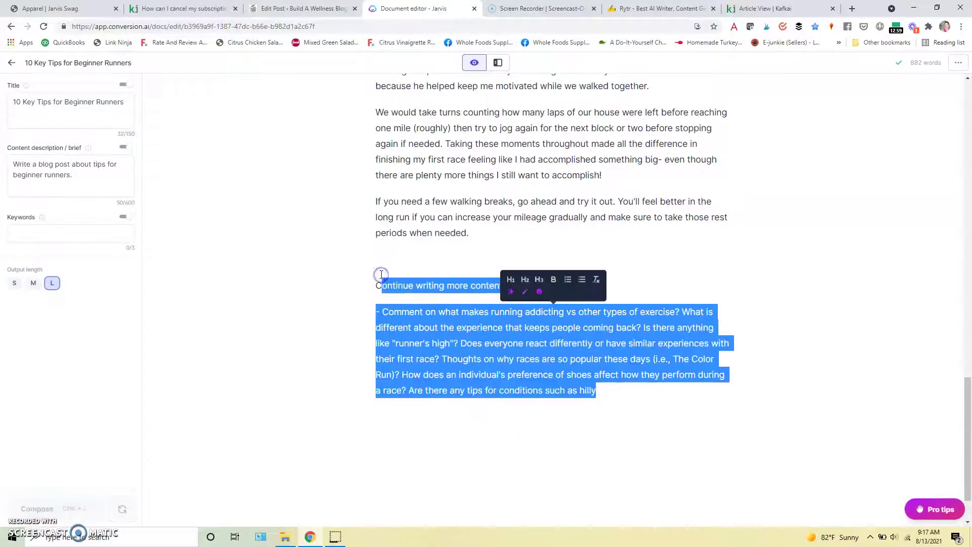
{"action": "key", "text": "BackSpace"}
{"action": "key", "text": "BackSpace"}
{"action": "key", "text": "BackSpace"}
{"action": "key", "text": "BackSpace"}
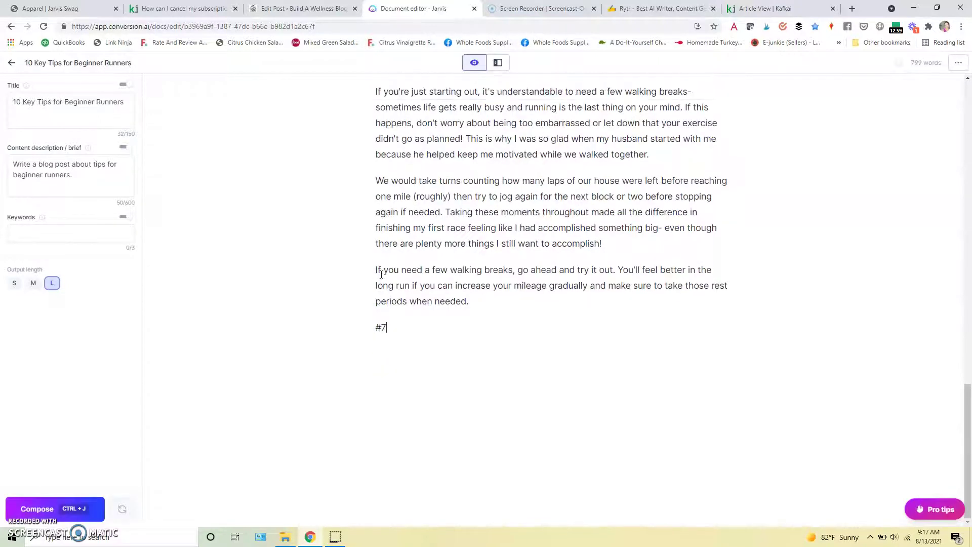
{"action": "left_click", "coordinate": [87, 509]}
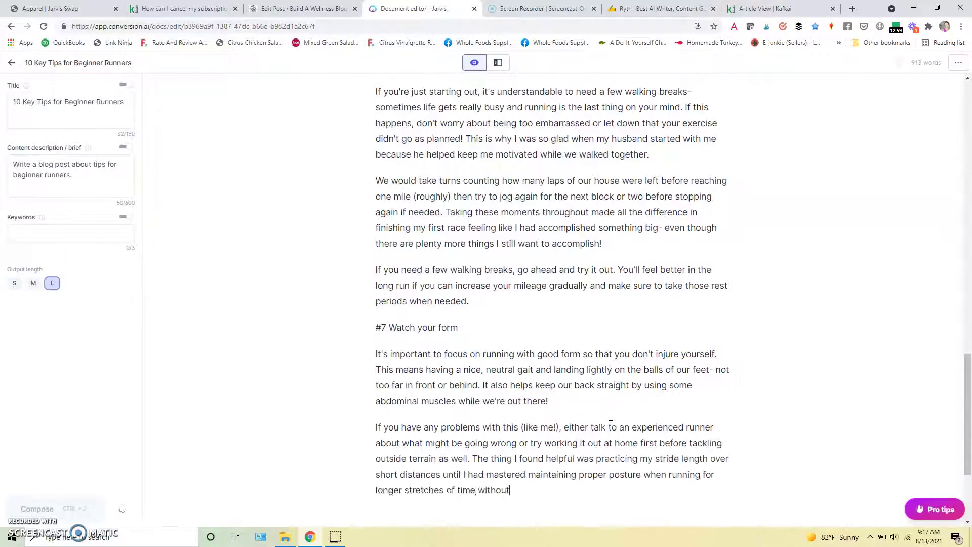
{"action": "triple_click", "coordinate": [438, 333]}
{"action": "left_click", "coordinate": [395, 299]}
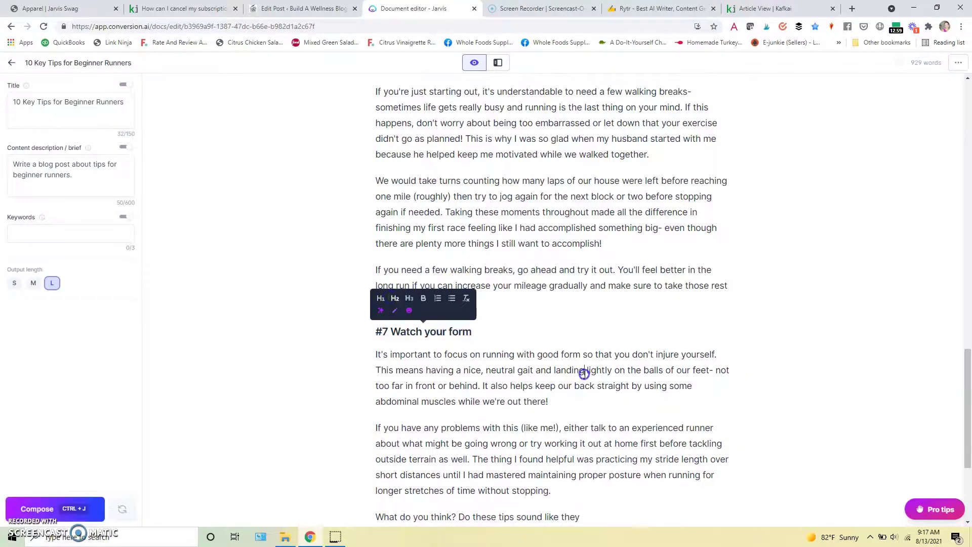
{"action": "left_click", "coordinate": [584, 373]}
{"action": "scroll", "coordinate": [577, 324], "scroll_direction": "up", "scroll_amount": 20}
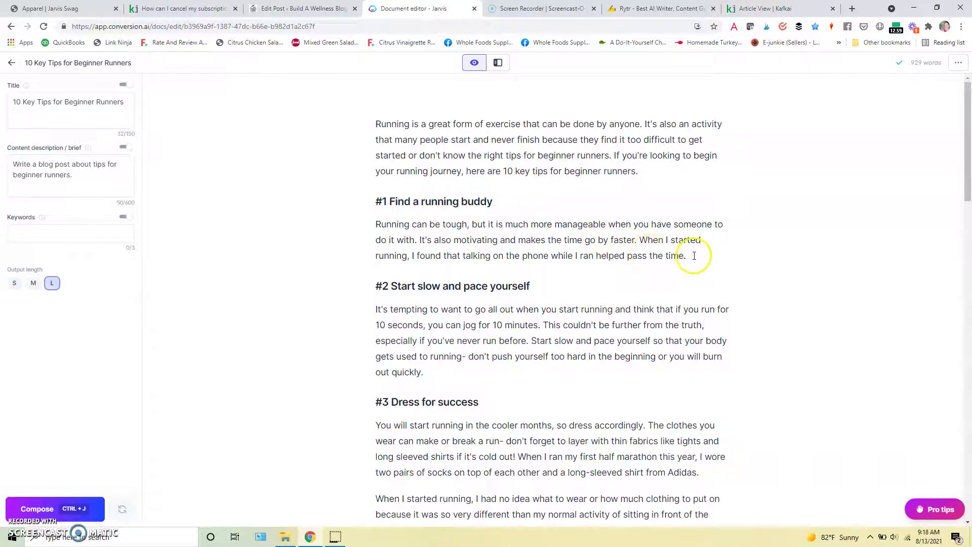
Swap the last running-buddy sentence for two AI paragraphs about running with a partner, removing blank lines
{"action": "left_click_drag", "start_coordinate": [691, 255], "coordinate": [647, 238]}
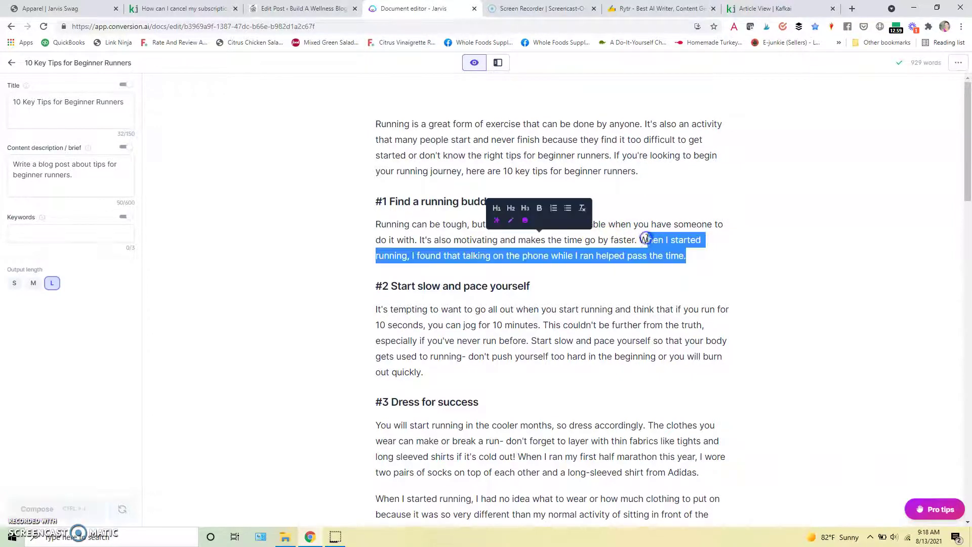
{"action": "key", "text": "BackSpace"}
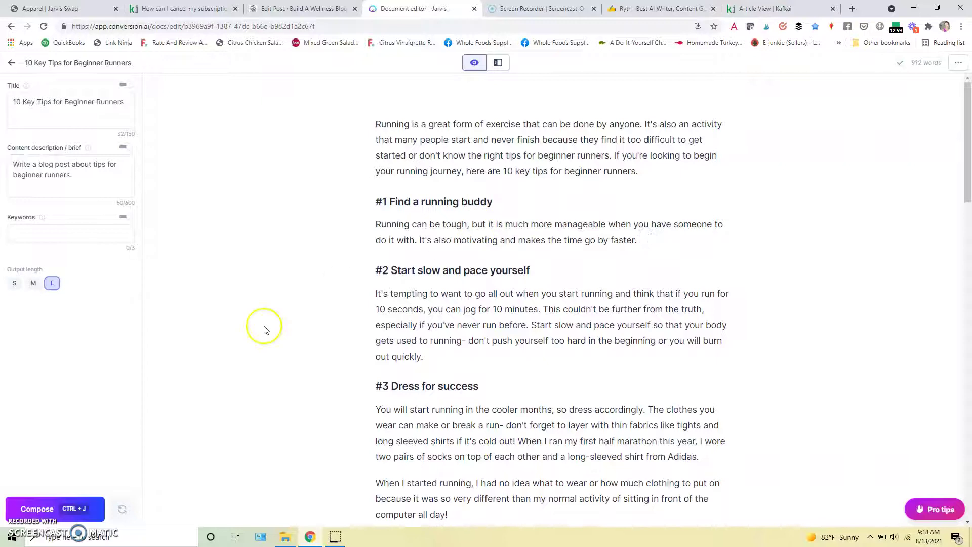
{"action": "left_click", "coordinate": [83, 510]}
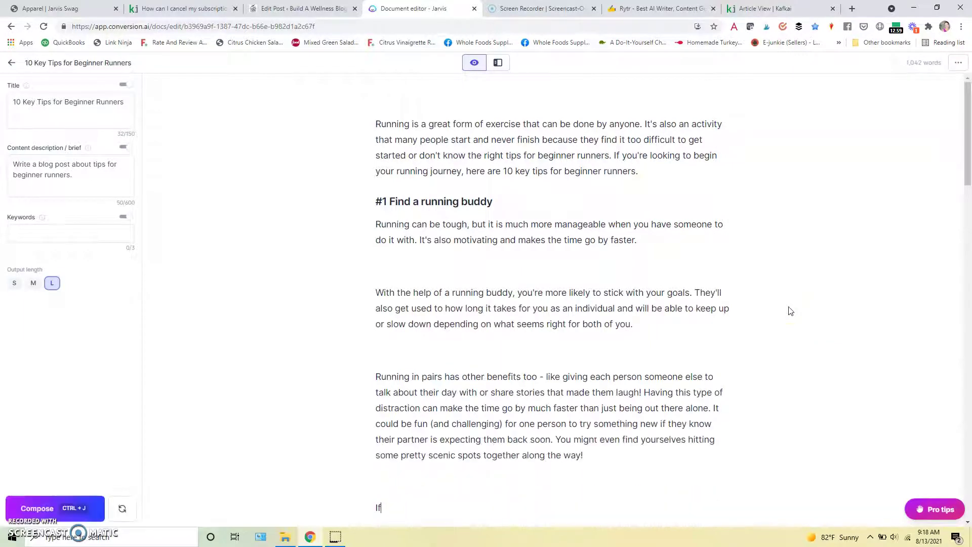
{"action": "left_click", "coordinate": [495, 423]}
{"action": "key", "text": "BackSpace"}
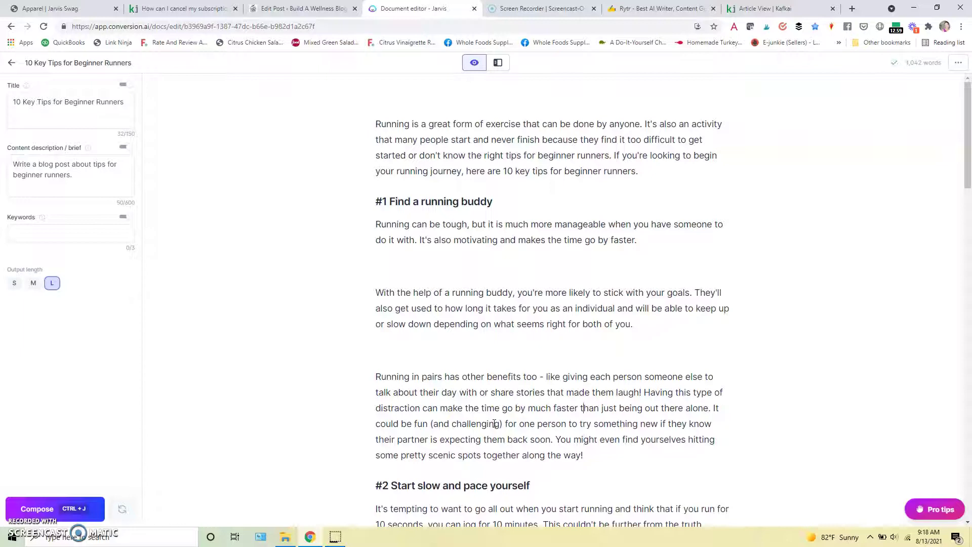
{"action": "key", "text": "BackSpace"}
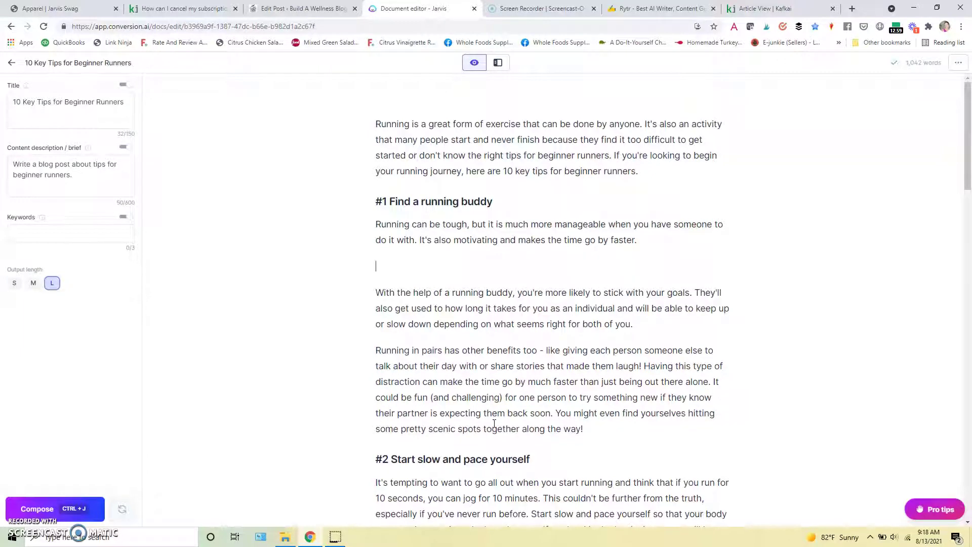
{"action": "key", "text": "BackSpace"}
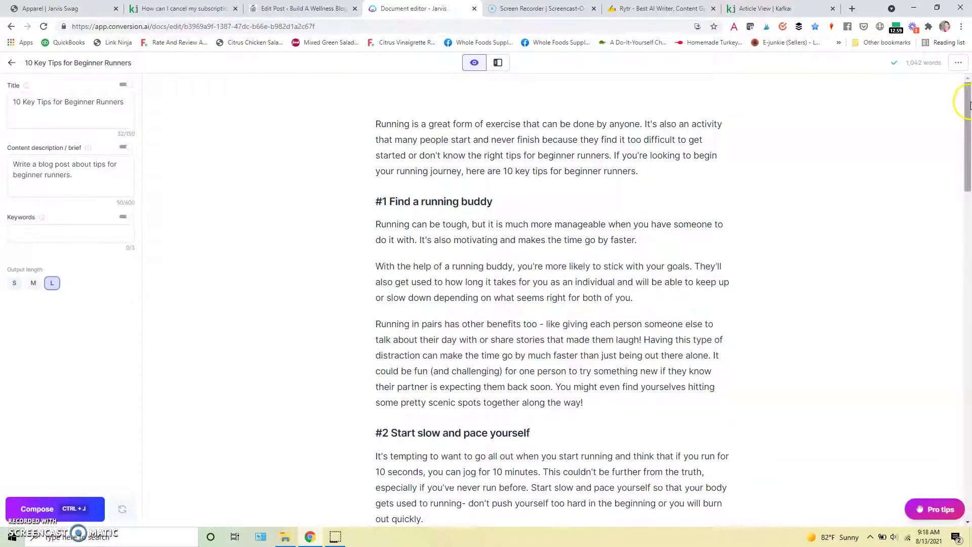
{"action": "scroll", "coordinate": [962, 101], "scroll_direction": "down", "scroll_amount": 2}
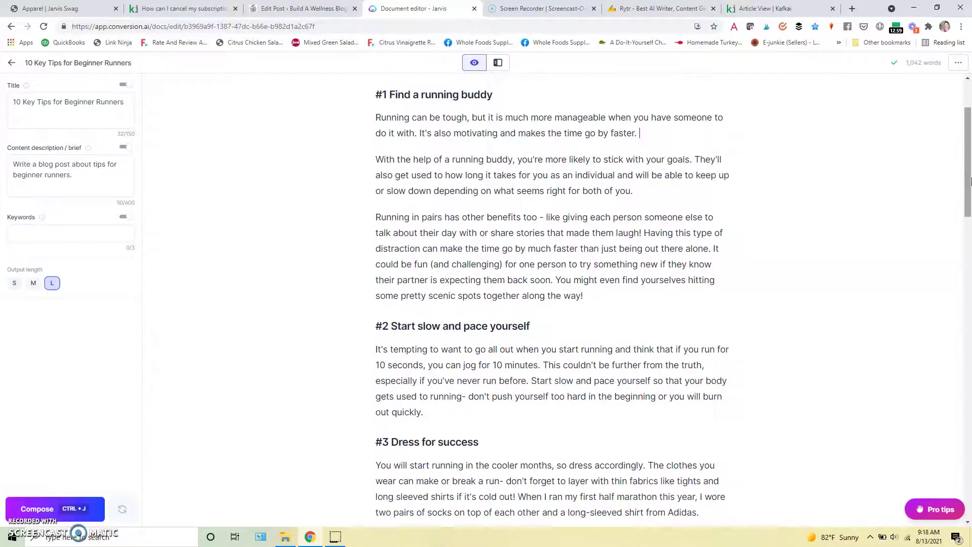
{"action": "left_click_drag", "start_coordinate": [971, 180], "coordinate": [966, 163]}
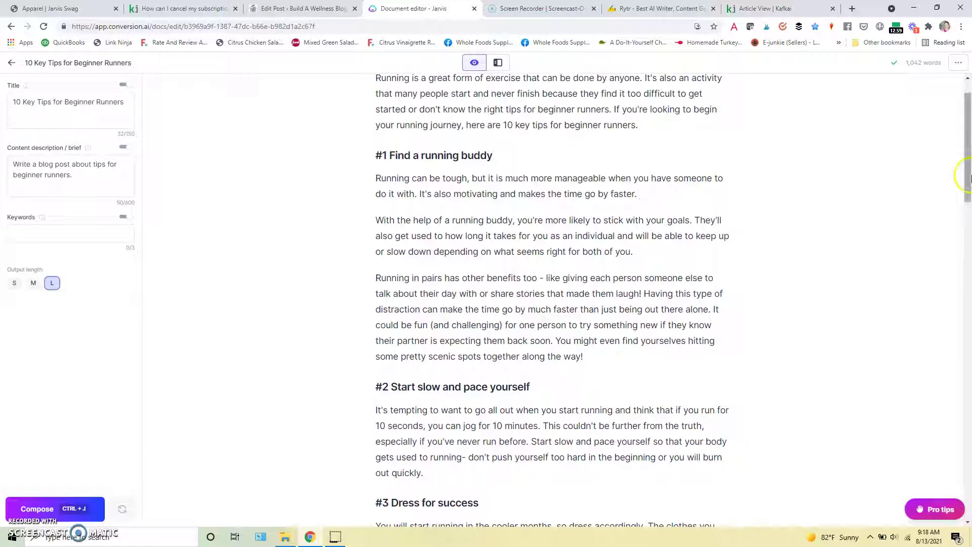
{"action": "scroll", "coordinate": [968, 177], "scroll_direction": "up", "scroll_amount": 1}
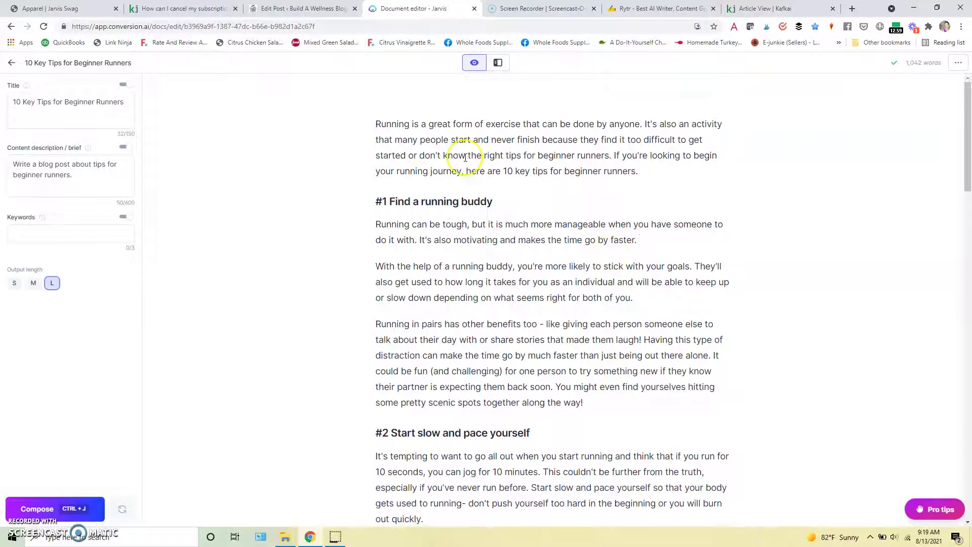
{"action": "left_click_drag", "start_coordinate": [420, 8], "coordinate": [504, 9]}
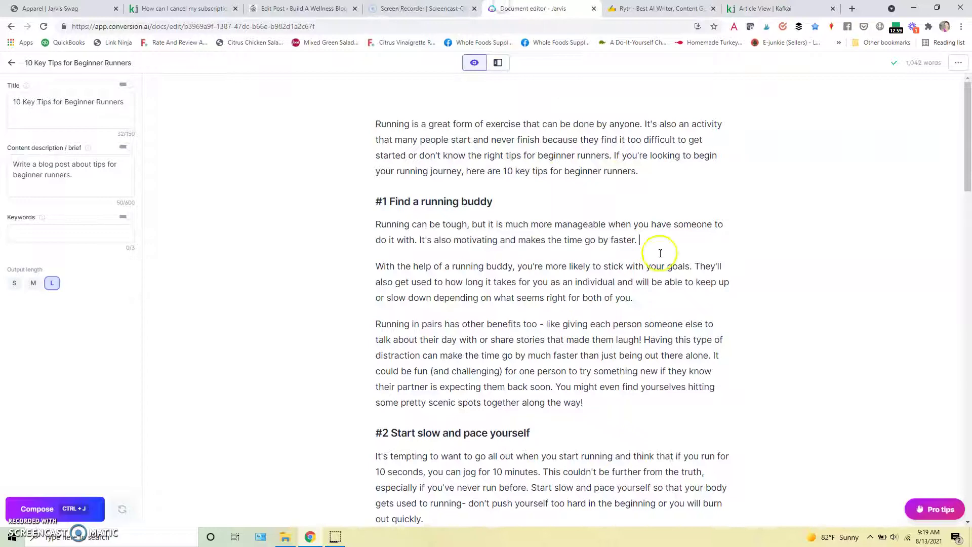
Switch to Rytr and look through its 747-word '5 Tips for Beginner Runners' draft
{"action": "left_click", "coordinate": [670, 9]}
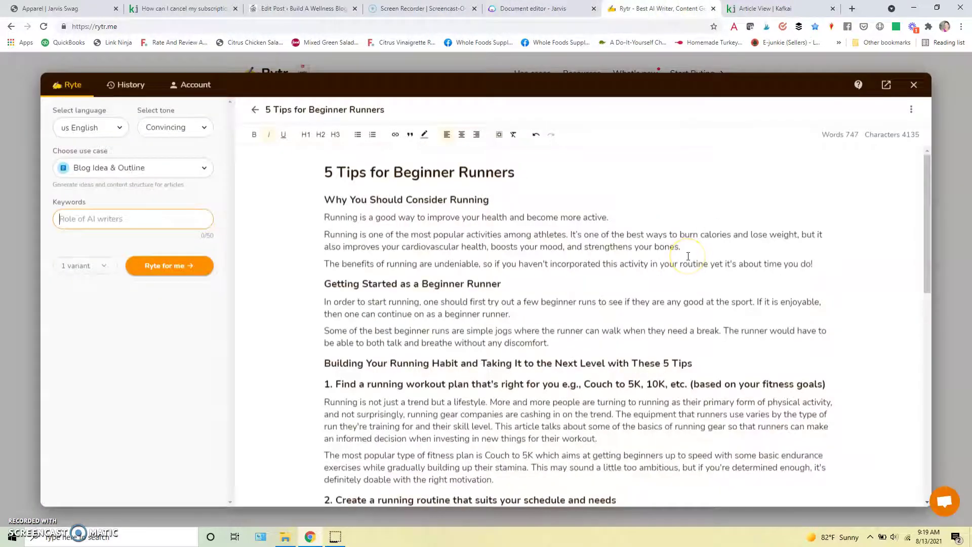
{"action": "left_click", "coordinate": [193, 173]}
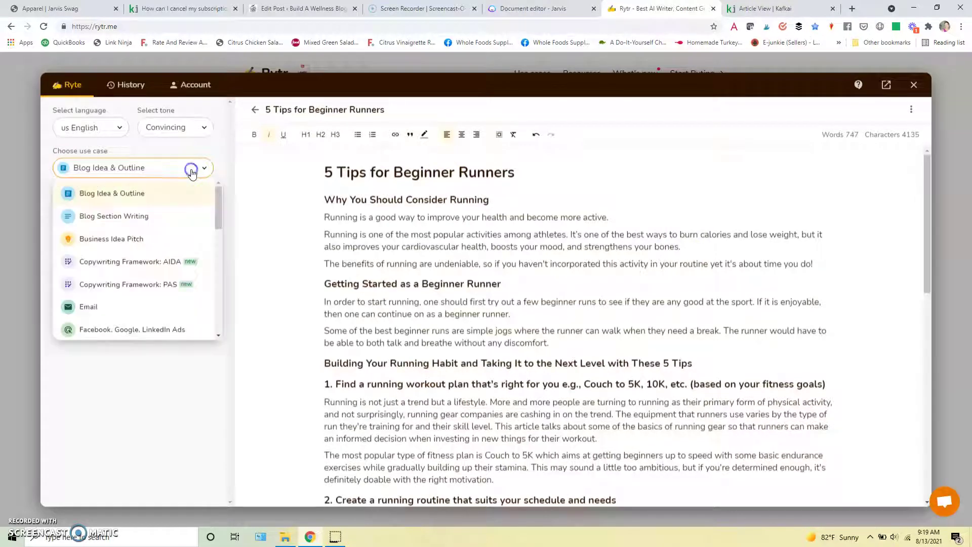
{"action": "left_click", "coordinate": [191, 169]}
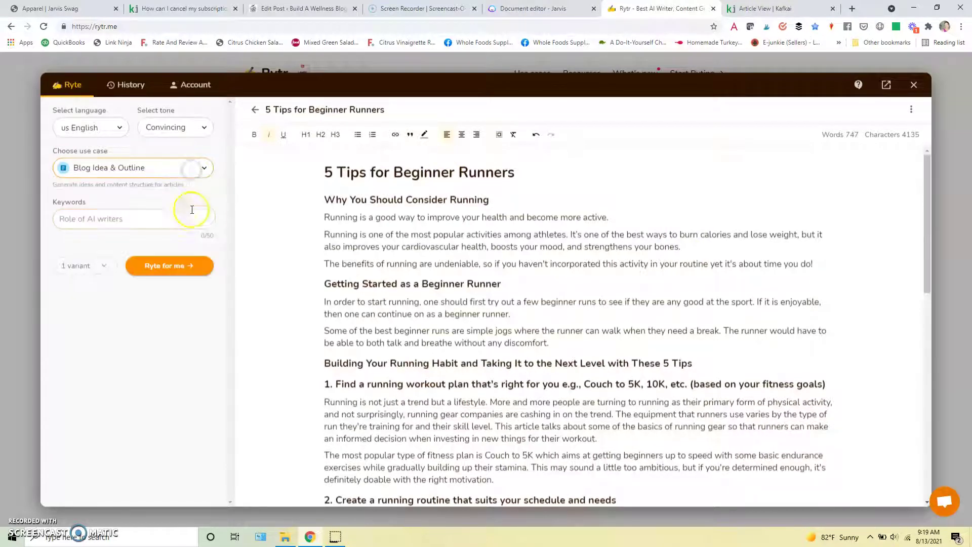
{"action": "left_click", "coordinate": [167, 218]}
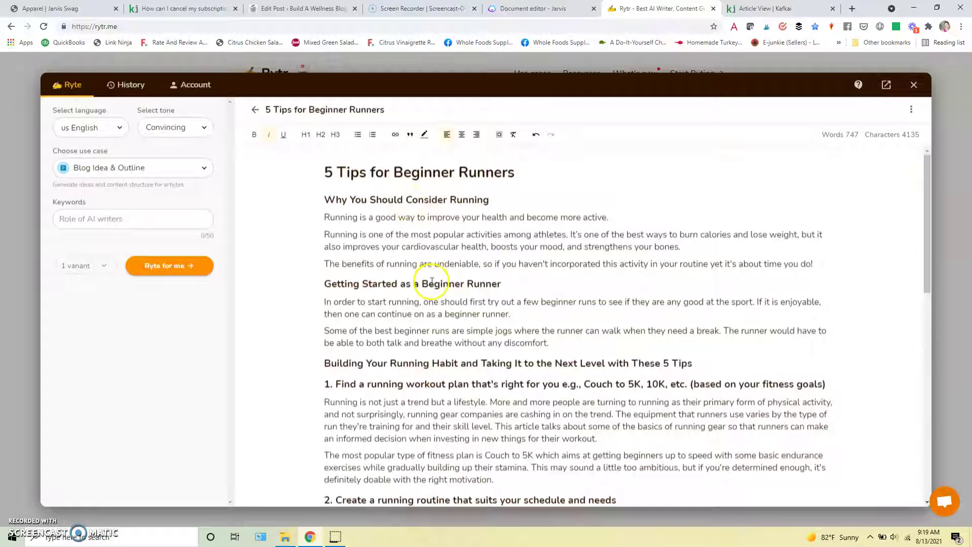
{"action": "left_click_drag", "start_coordinate": [929, 207], "coordinate": [922, 253]}
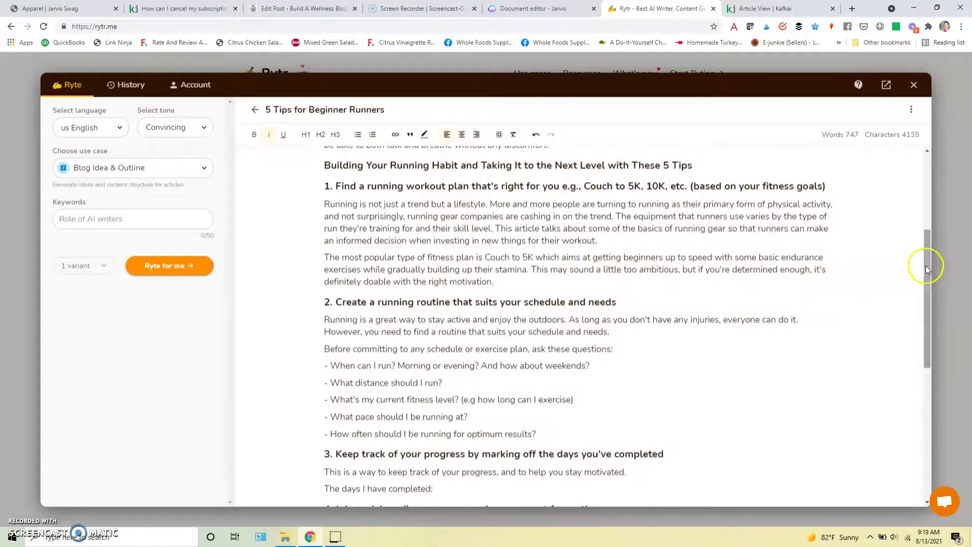
{"action": "mouse_move", "coordinate": [926, 266]}
{"action": "left_mouse_down"}
{"action": "mouse_move", "coordinate": [934, 182]}
{"action": "mouse_move", "coordinate": [929, 276]}
{"action": "left_mouse_up"}
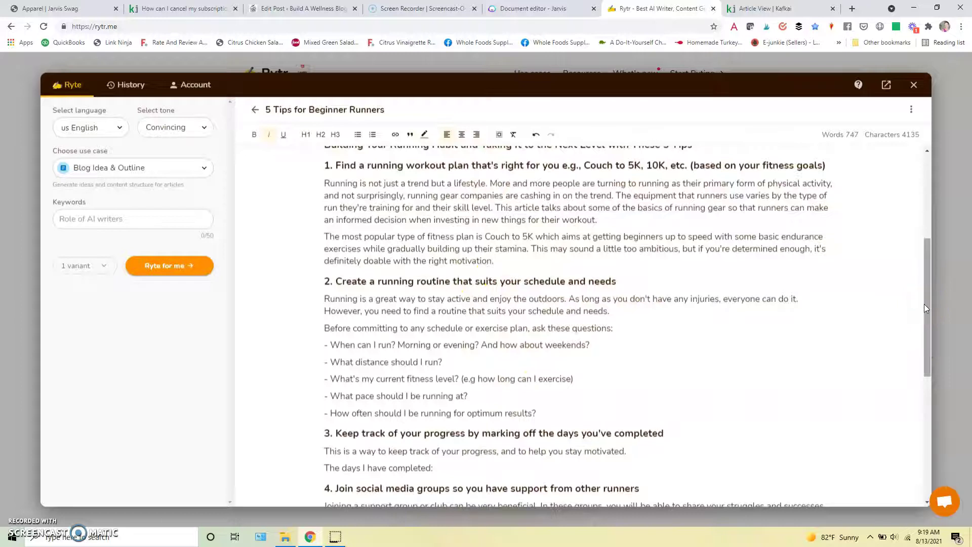
{"action": "left_click_drag", "start_coordinate": [925, 304], "coordinate": [923, 282]}
{"action": "left_click", "coordinate": [534, 314]}
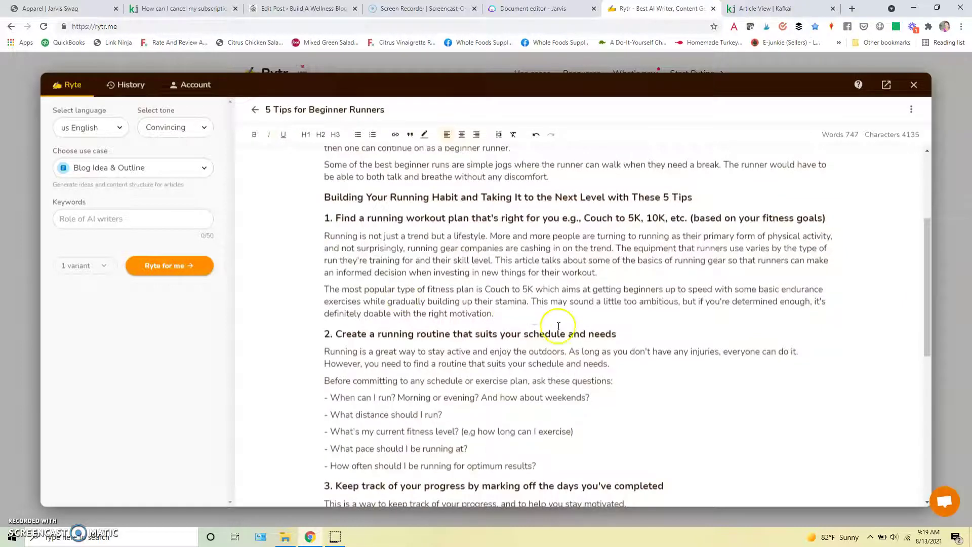
{"action": "left_click", "coordinate": [545, 260]}
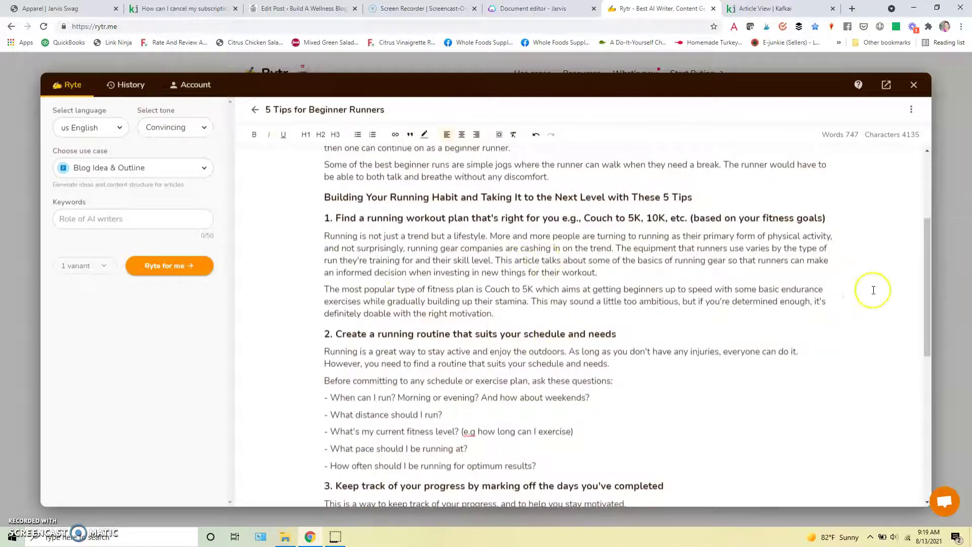
{"action": "left_click_drag", "start_coordinate": [921, 227], "coordinate": [923, 383]}
Insert 'running' into the tip 5 heading and delete its old goal lists
{"action": "triple_click", "coordinate": [518, 302]}
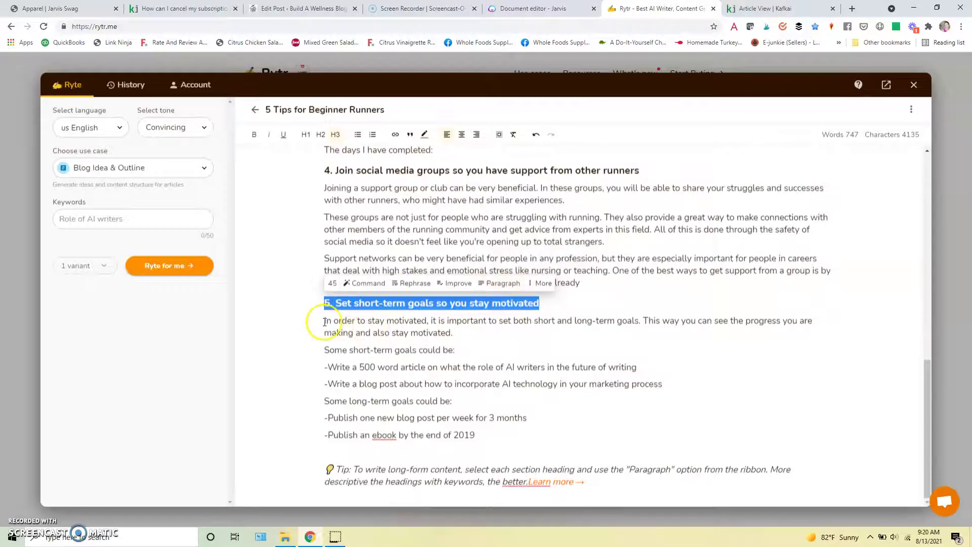
{"action": "left_click", "coordinate": [438, 303]}
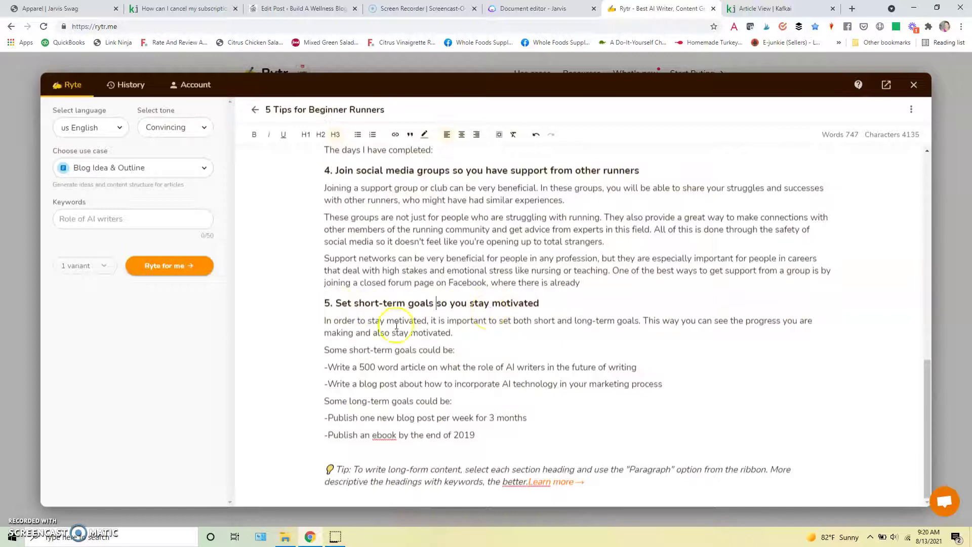
{"action": "left_click", "coordinate": [323, 321]}
{"action": "left_click_drag", "start_coordinate": [323, 320], "coordinate": [658, 425]}
{"action": "left_click", "coordinate": [478, 425]}
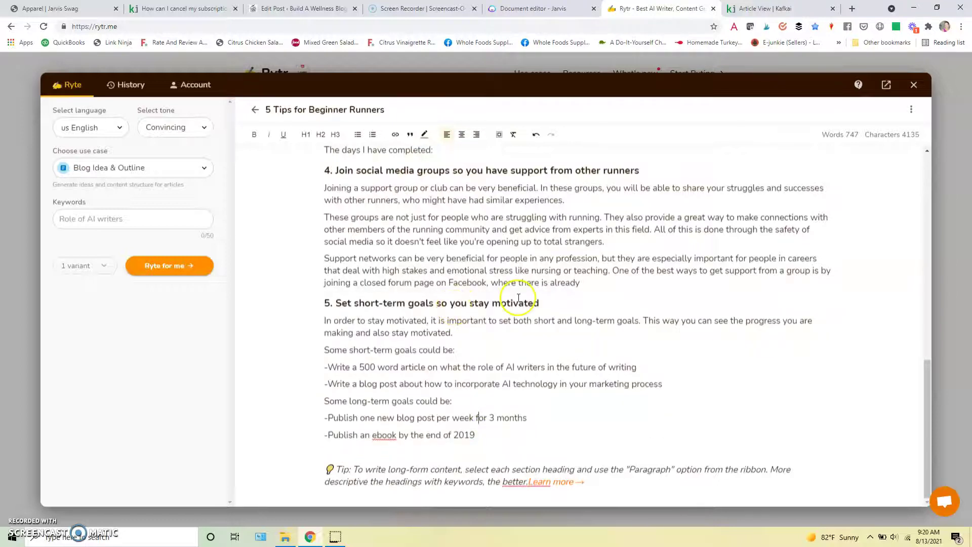
{"action": "left_click", "coordinate": [409, 303]}
{"action": "type", "text": "running"}
{"action": "left_click_drag", "start_coordinate": [477, 435], "coordinate": [298, 322]}
{"action": "key", "text": "BackSpace"}
Generate new goal-setting paragraphs from the tip 5 heading with Paragraph, then switch to Kafkai
{"action": "triple_click", "coordinate": [413, 416]}
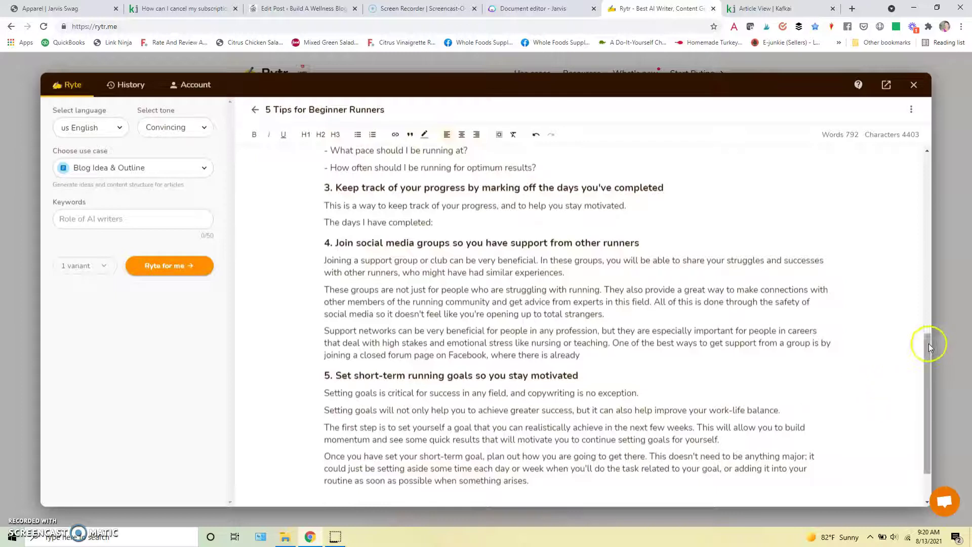
{"action": "left_click_drag", "start_coordinate": [930, 348], "coordinate": [931, 361]}
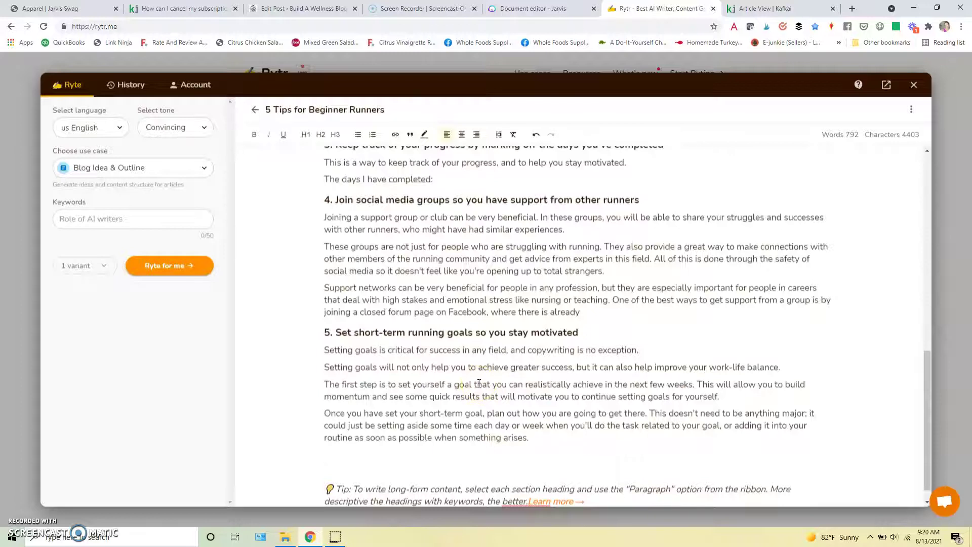
{"action": "left_click", "coordinate": [457, 400]}
{"action": "left_click", "coordinate": [167, 161]}
{"action": "left_click", "coordinate": [172, 161]}
{"action": "mouse_move", "coordinate": [548, 436]}
{"action": "left_mouse_down"}
{"action": "mouse_move", "coordinate": [392, 384]}
{"action": "mouse_move", "coordinate": [373, 367]}
{"action": "mouse_move", "coordinate": [517, 396]}
{"action": "mouse_move", "coordinate": [536, 421]}
{"action": "left_mouse_up"}
{"action": "left_click", "coordinate": [537, 433]}
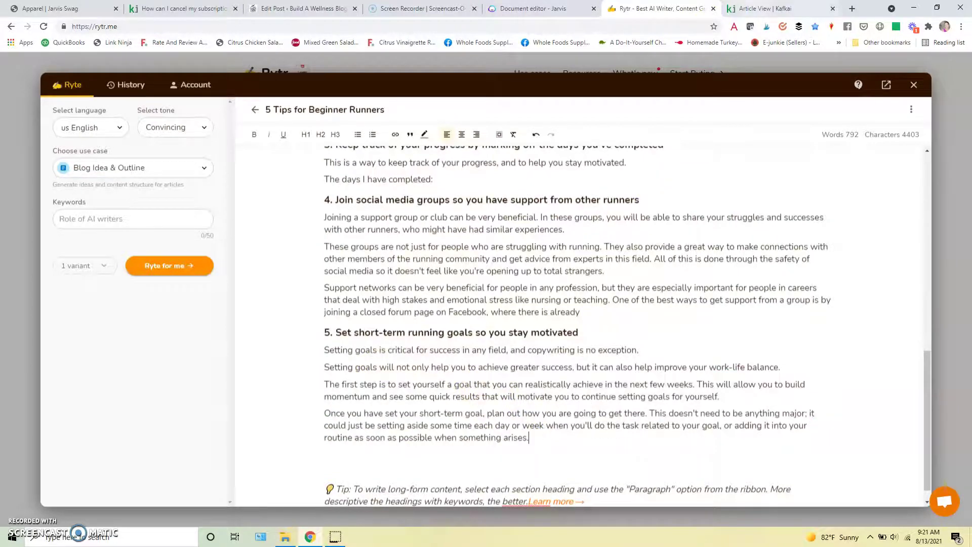
{"action": "left_click", "coordinate": [765, 9]}
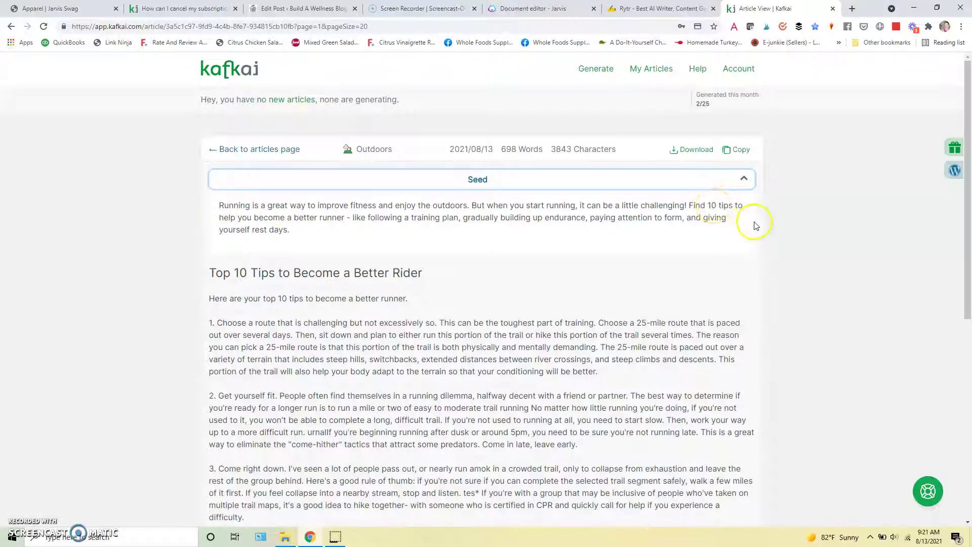
Scroll down Kafkai's 'Top 10 Tips to Become a Better Rider' article, briefly selecting tip 3's opening line
{"action": "left_click_drag", "start_coordinate": [966, 202], "coordinate": [969, 294]}
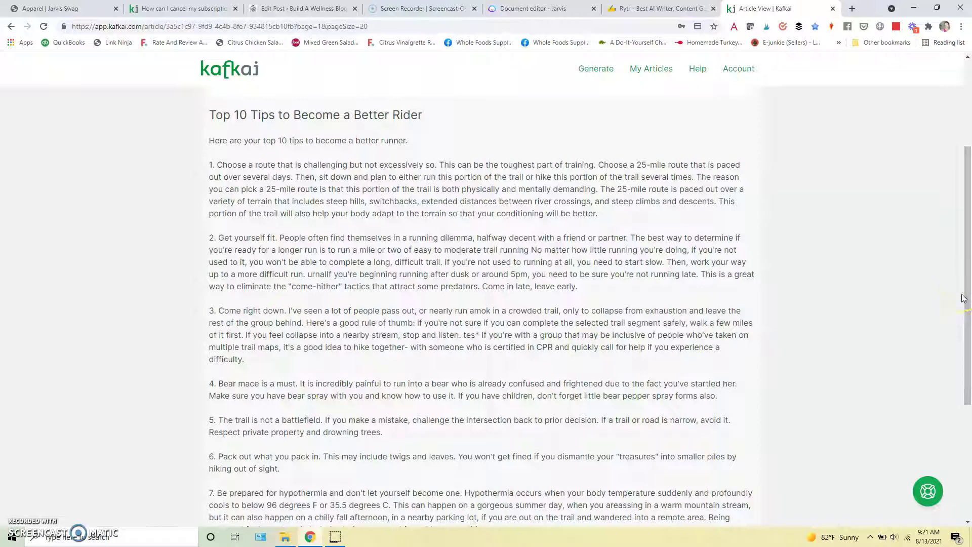
{"action": "left_click_drag", "start_coordinate": [963, 297], "coordinate": [962, 312]}
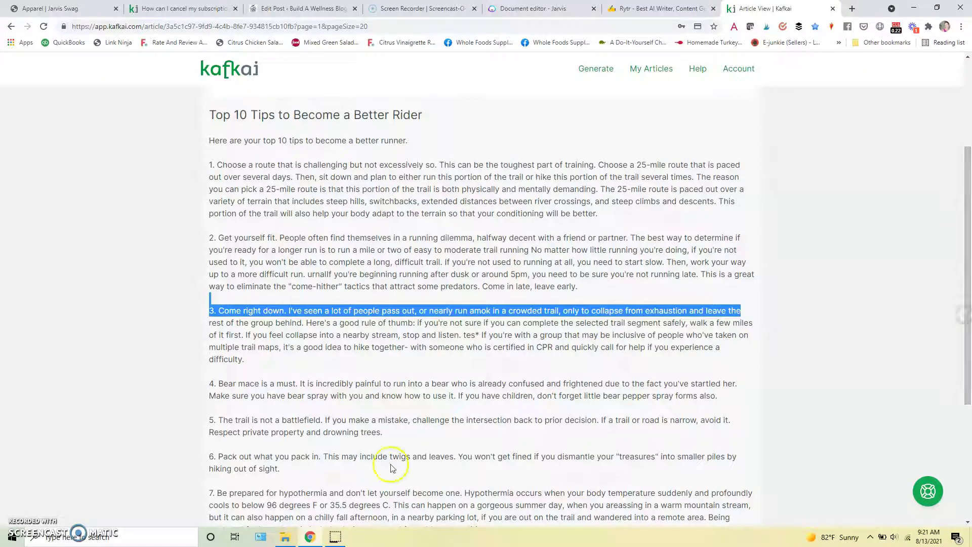
{"action": "left_click", "coordinate": [322, 458]}
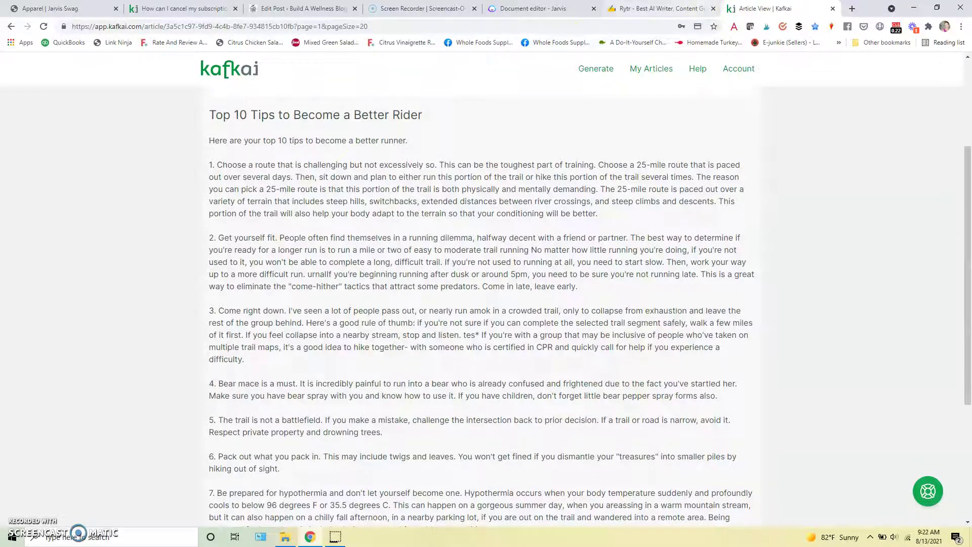
{"action": "left_click", "coordinate": [534, 9]}
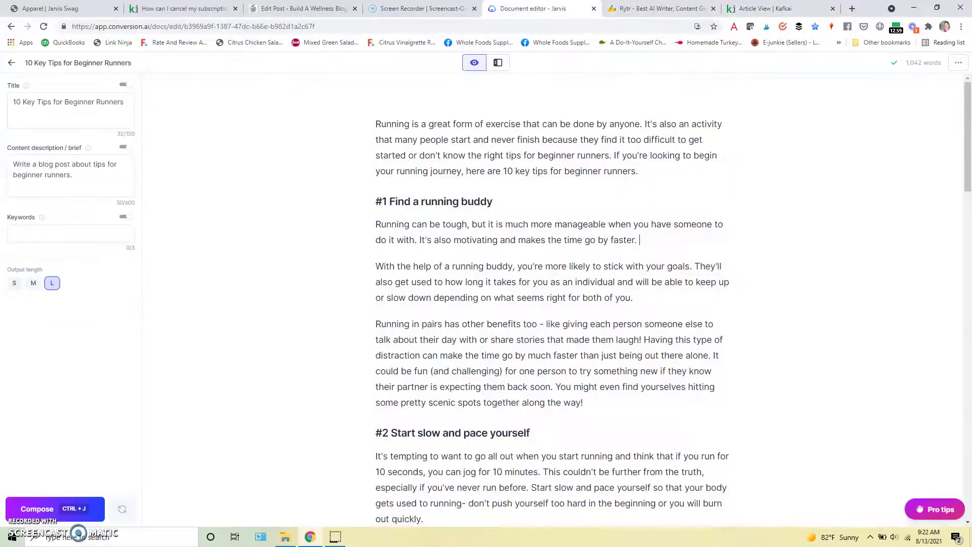